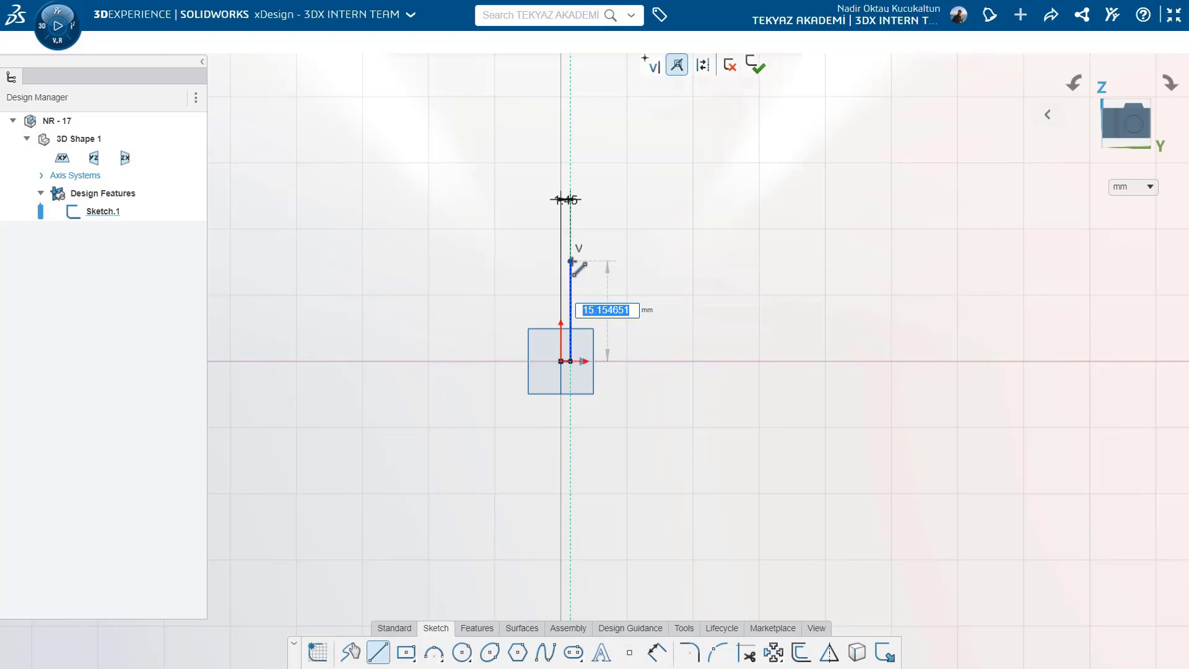
# - Sketch an 8 mm vertical line for the pin's lower end and a horizontal shoulder about 3 mm long from its upper endpoint
pyautogui.write('8')
pyautogui.press('Return')
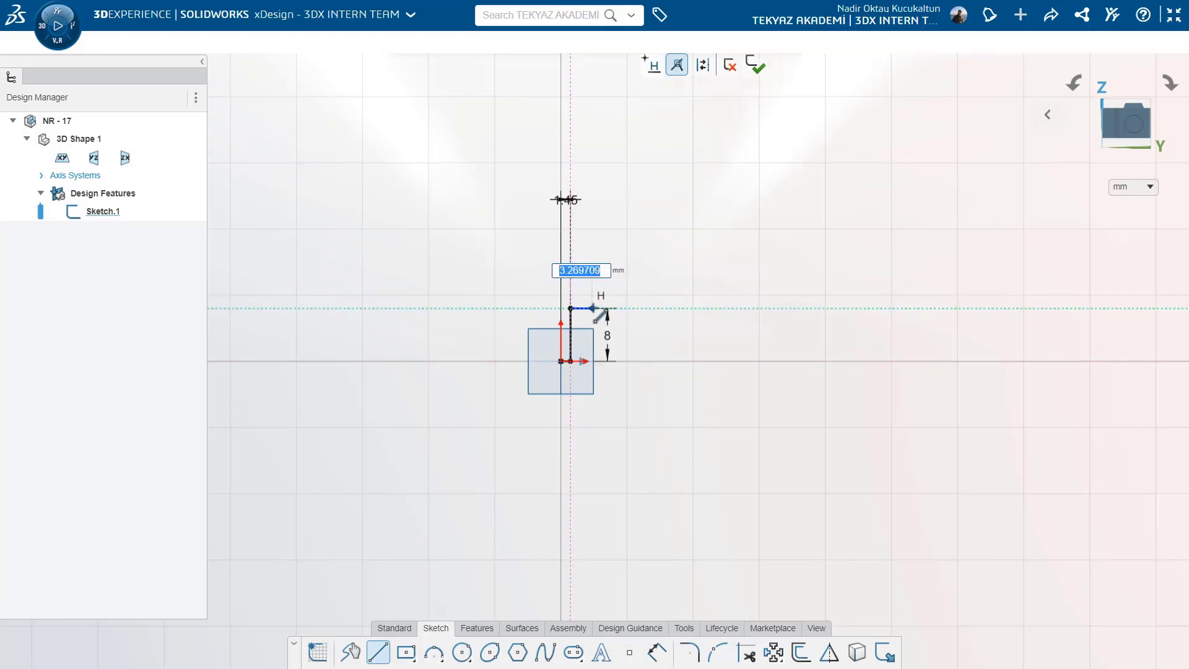
pyautogui.click(593, 309)
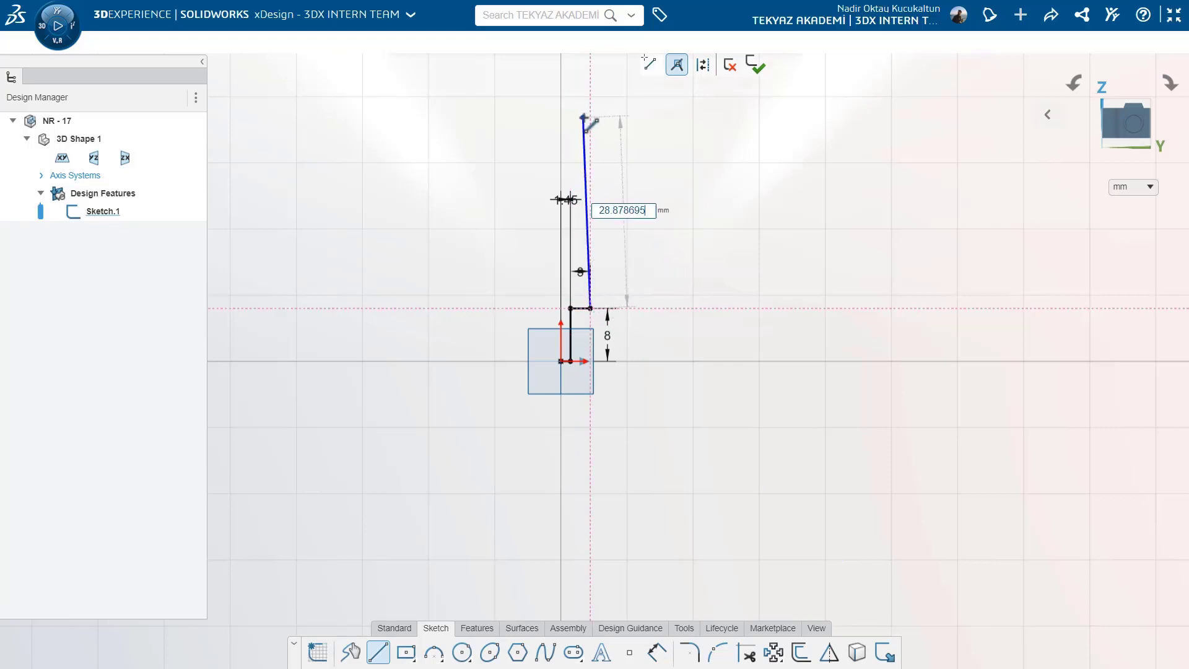
# - Draw a 72 mm vertical line up from the shoulder and close the half-profile back to the origin along the vertical axis
pyautogui.scroll(-2, 588, 136)
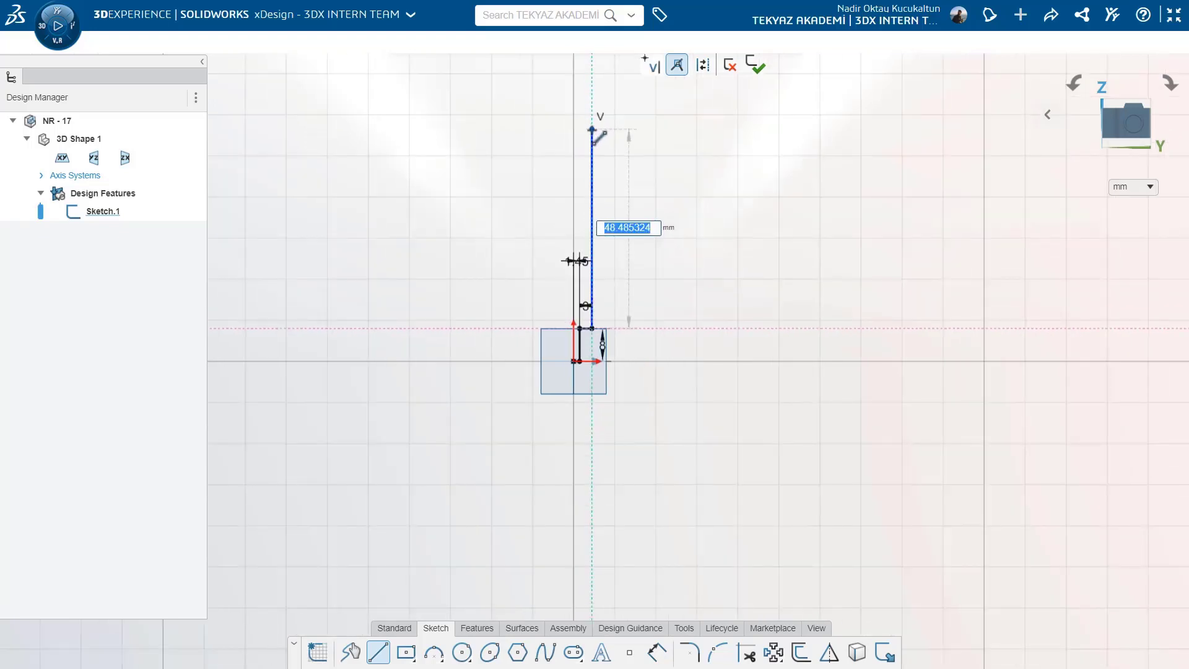
pyautogui.write('72')
pyautogui.press('Return')
pyautogui.scroll(-1, 598, 99)
pyautogui.scroll(2, 589, 87)
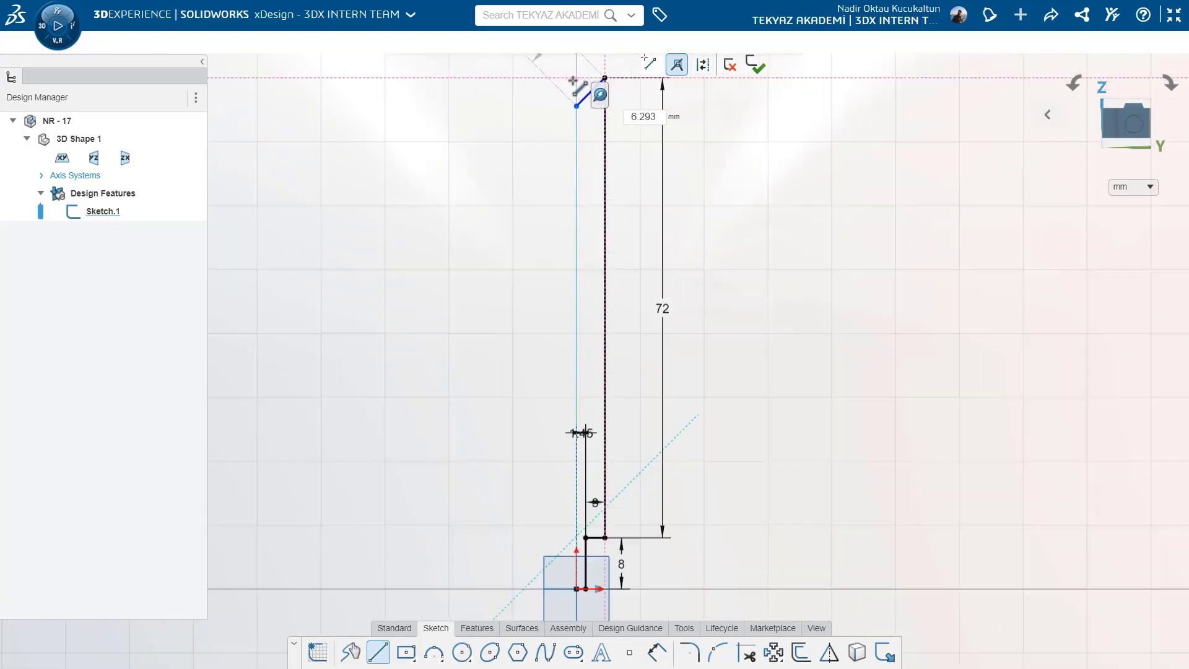
pyautogui.click(576, 78)
pyautogui.press('Return')
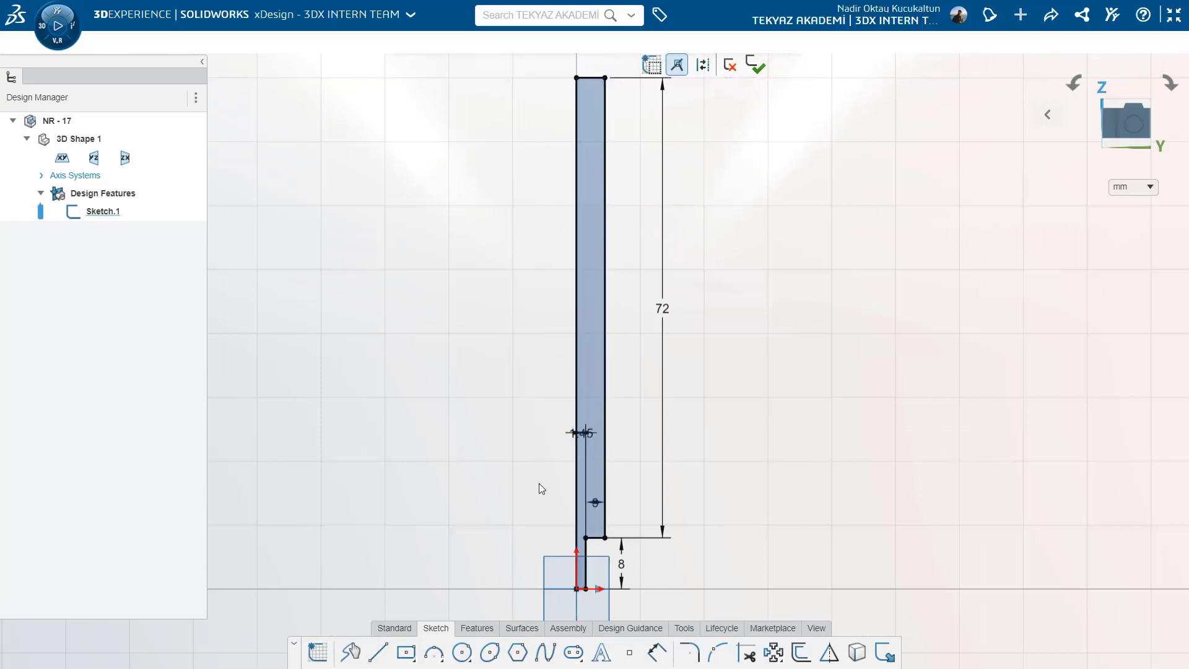
# - Convert the profile's axis line to construction geometry and set the shoulder width to 1 mm
pyautogui.click(576, 371)
pyautogui.click(632, 339)
pyautogui.moveTo(607, 387); pyautogui.dragTo(593, 506)
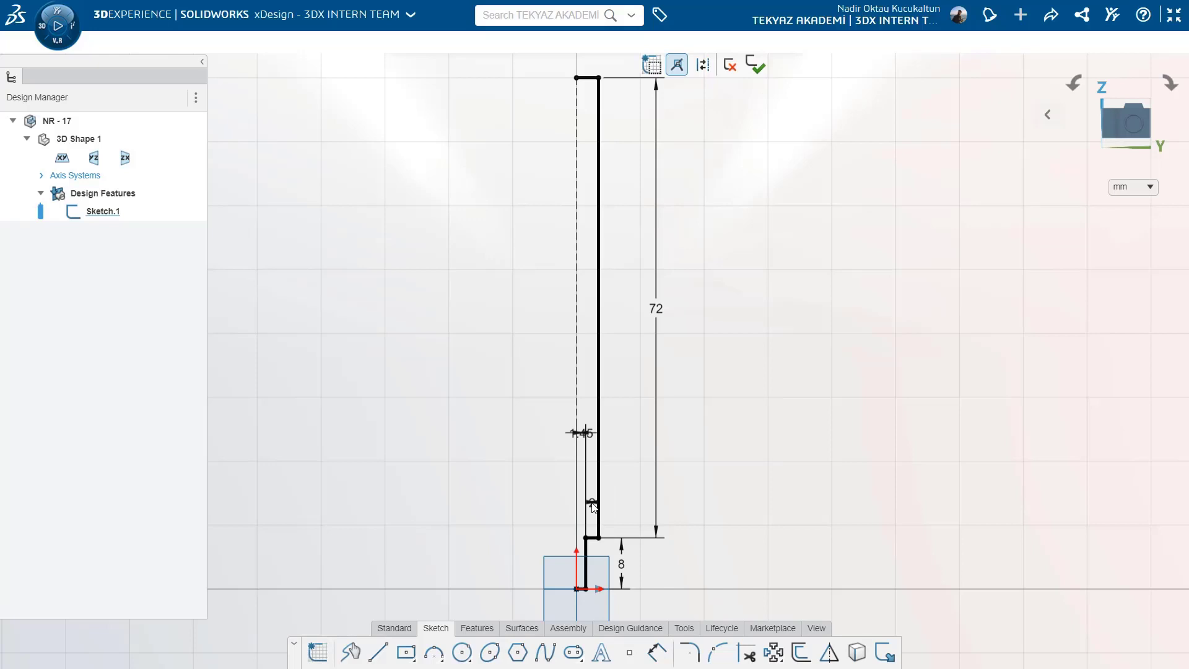
pyautogui.doubleClick(593, 504)
pyautogui.write('1')
pyautogui.press('Return')
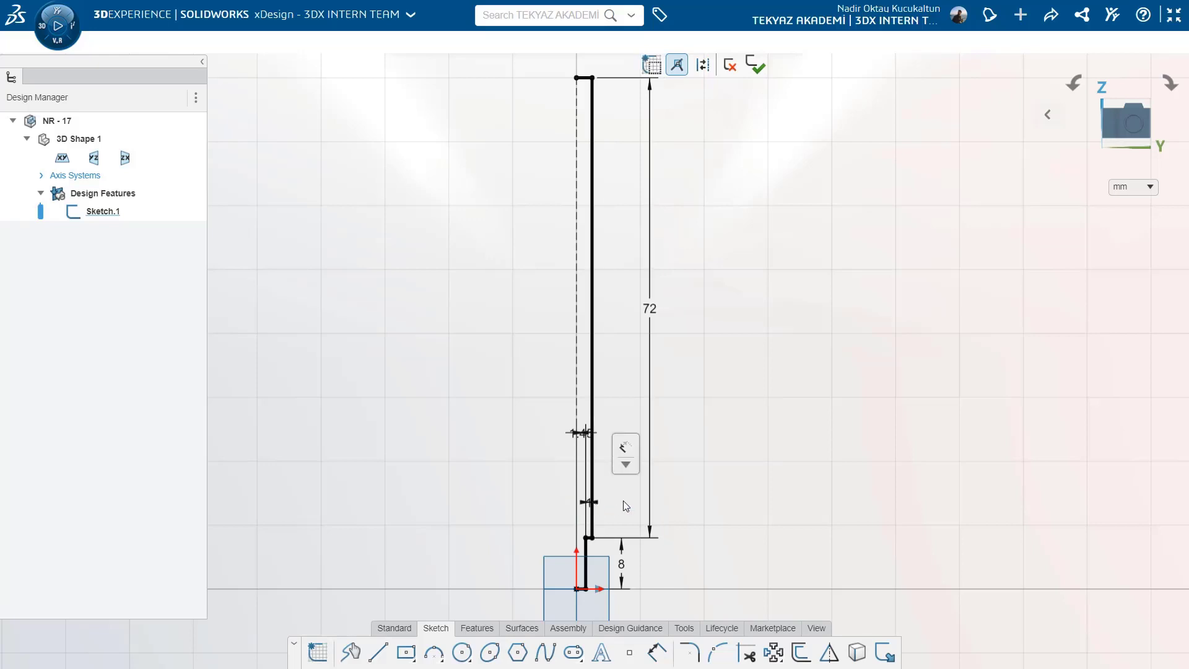
pyautogui.press('d')
pyautogui.click(592, 317)
pyautogui.click(576, 319)
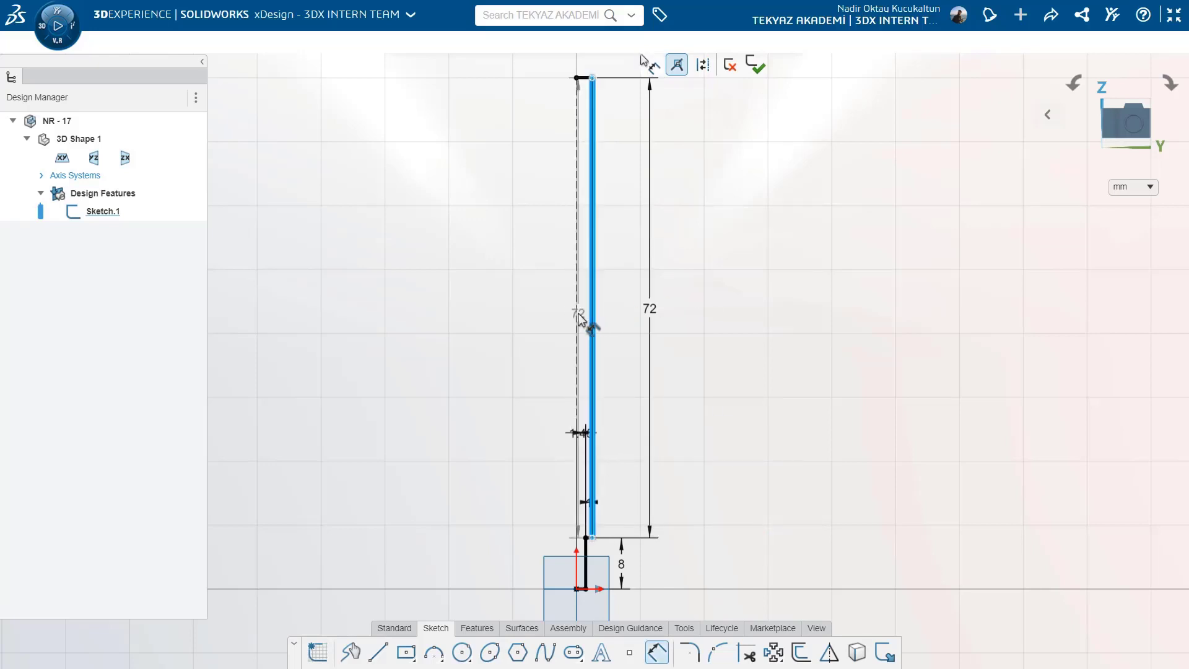
pyautogui.press('Escape')
# - Revolve the stepped profile as a full solid revolve about the dashed axis line
pyautogui.scroll(-3, 588, 359)
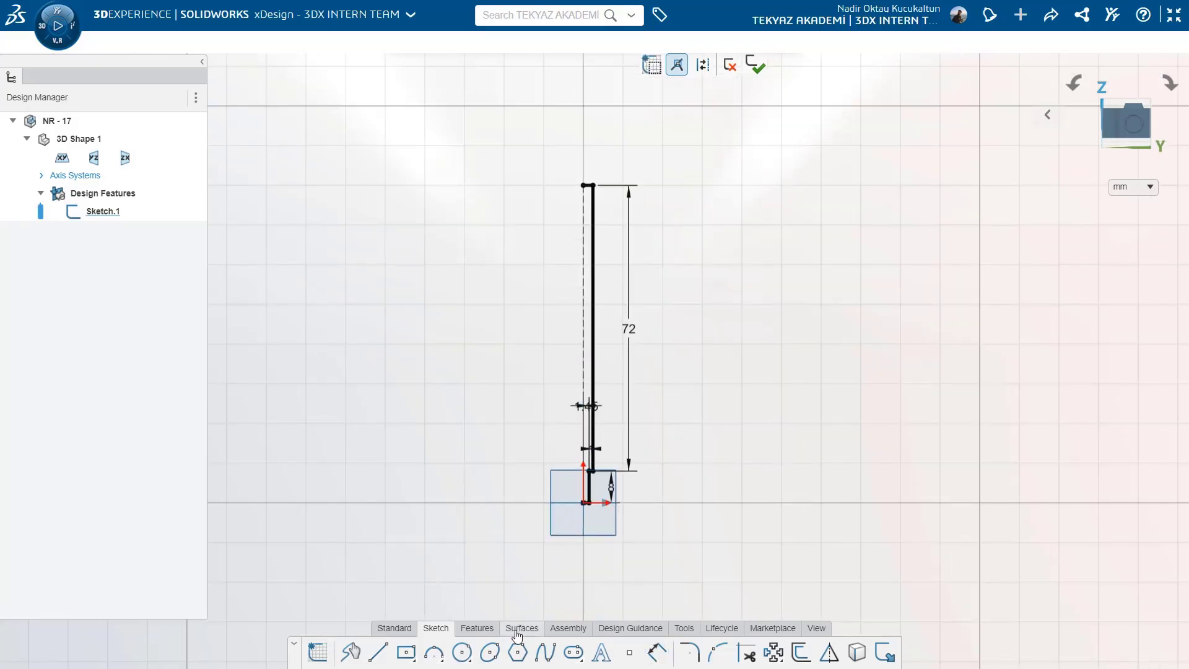
pyautogui.click(477, 628)
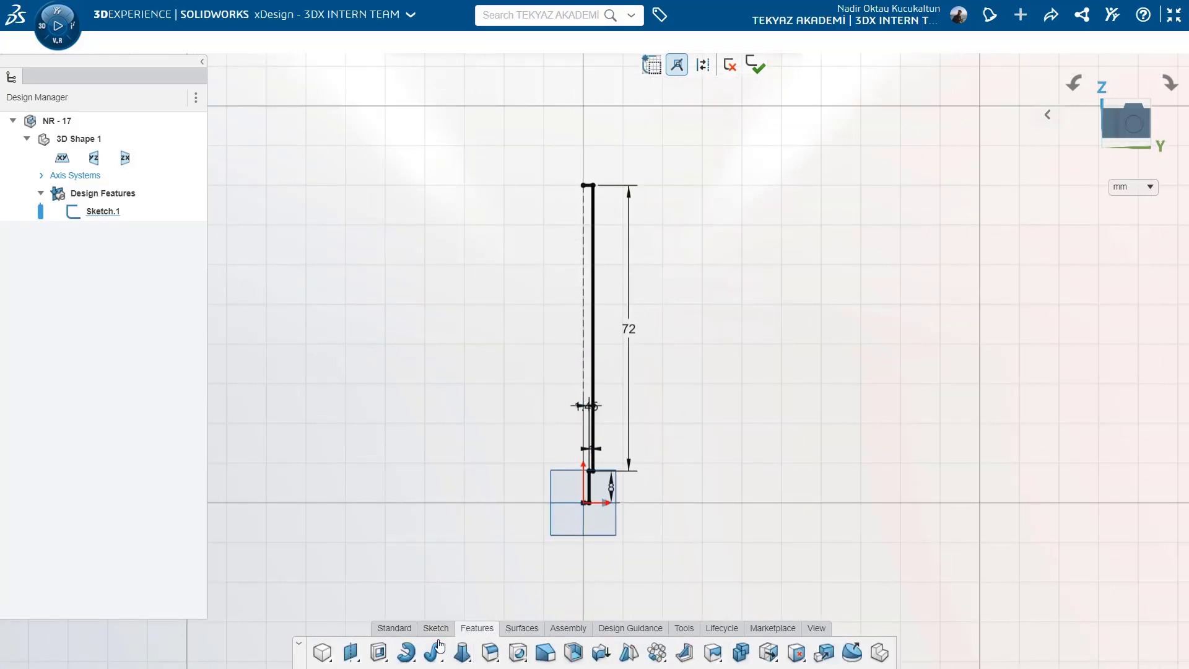
pyautogui.click(406, 652)
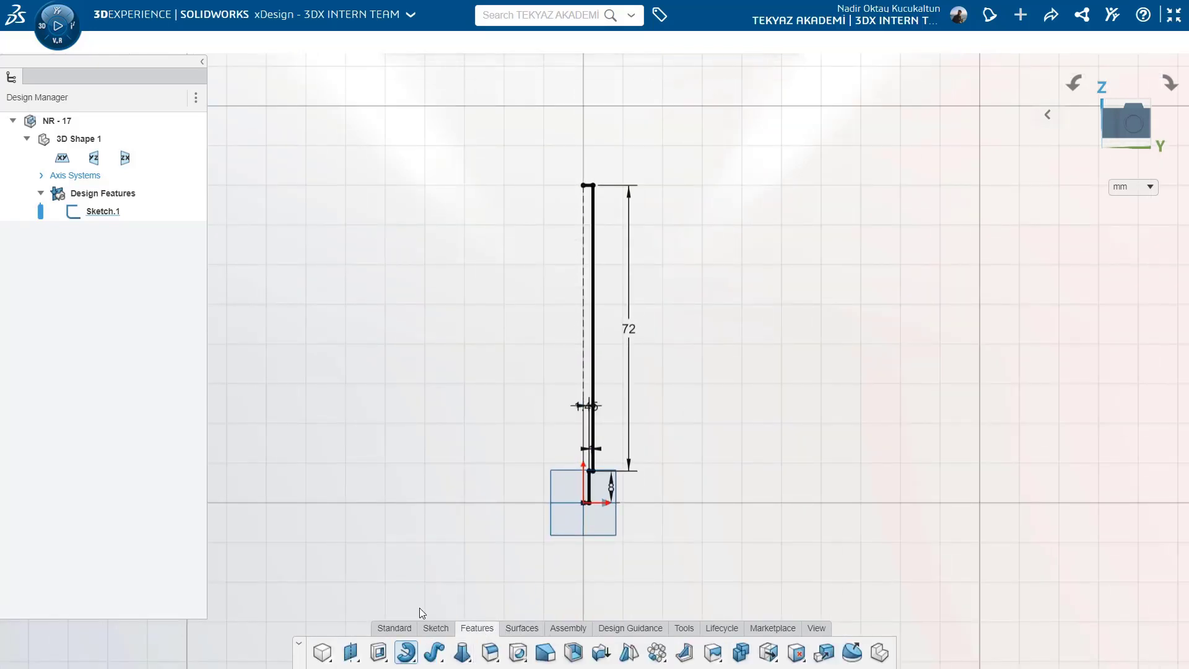
pyautogui.click(584, 334)
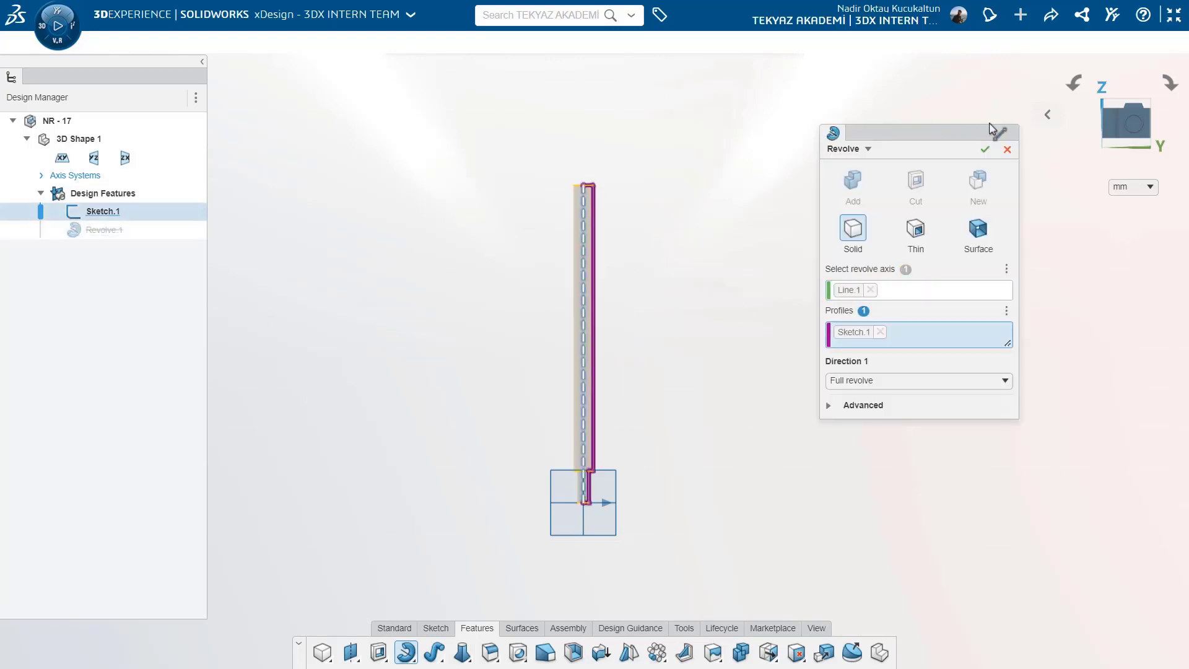
pyautogui.press('Return')
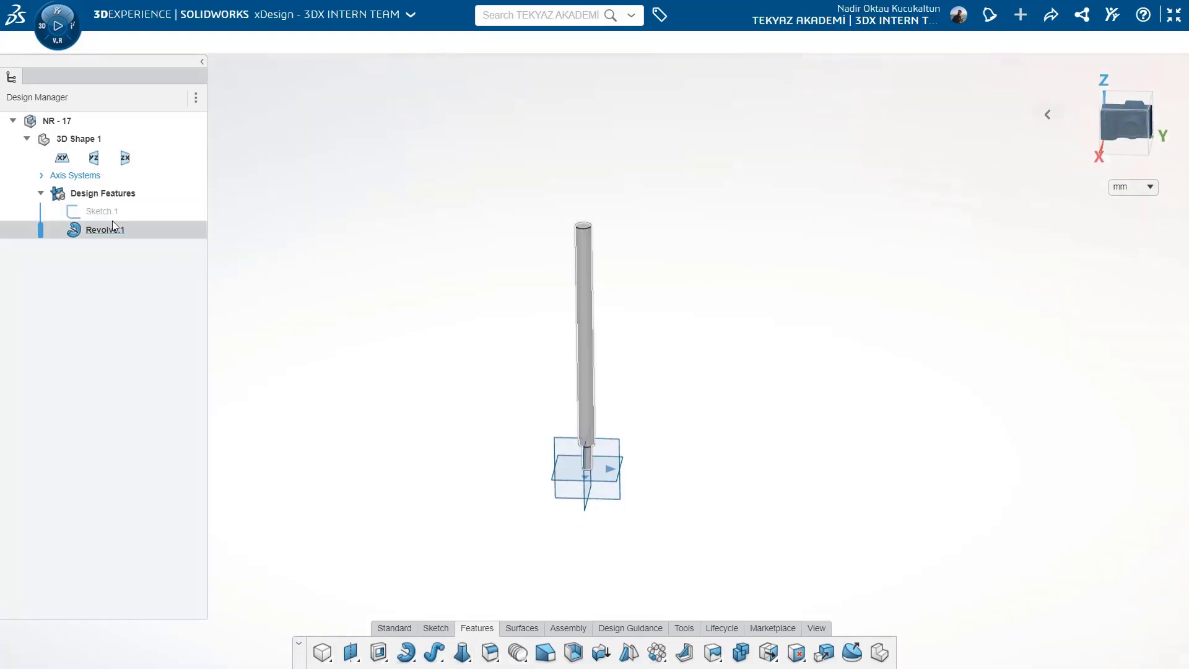
# - Make a component named NR - 17/1 from the revolve feature and its sketch
pyautogui.click(113, 221)
pyautogui.moveTo(106, 205)
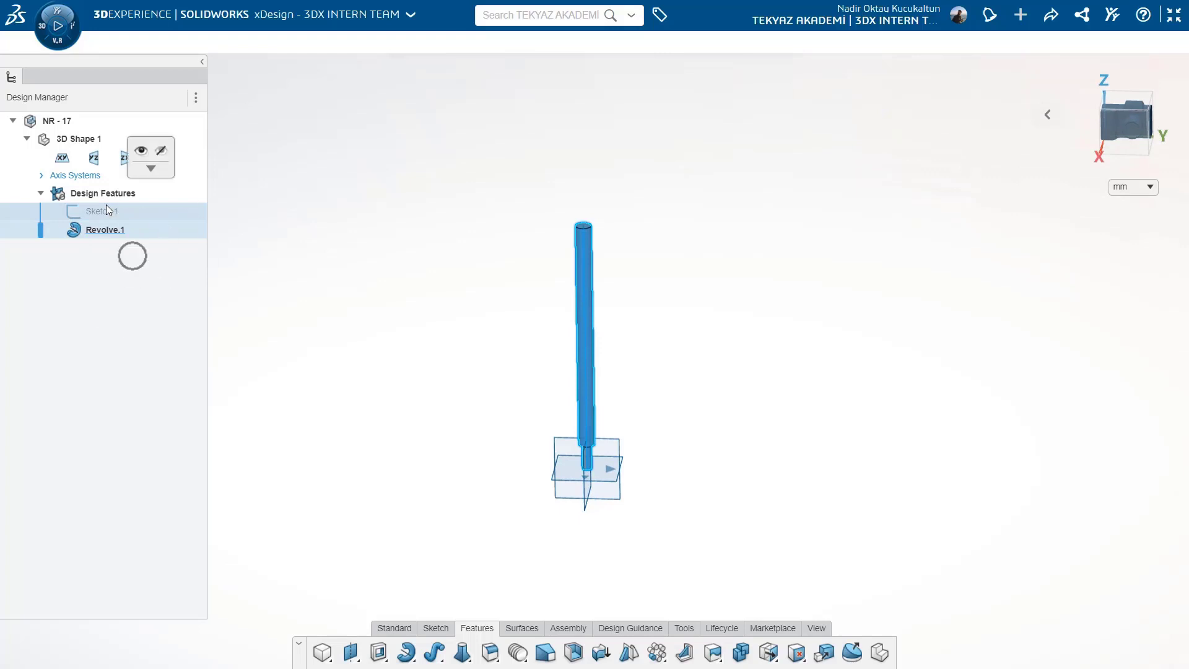
pyautogui.click(151, 169)
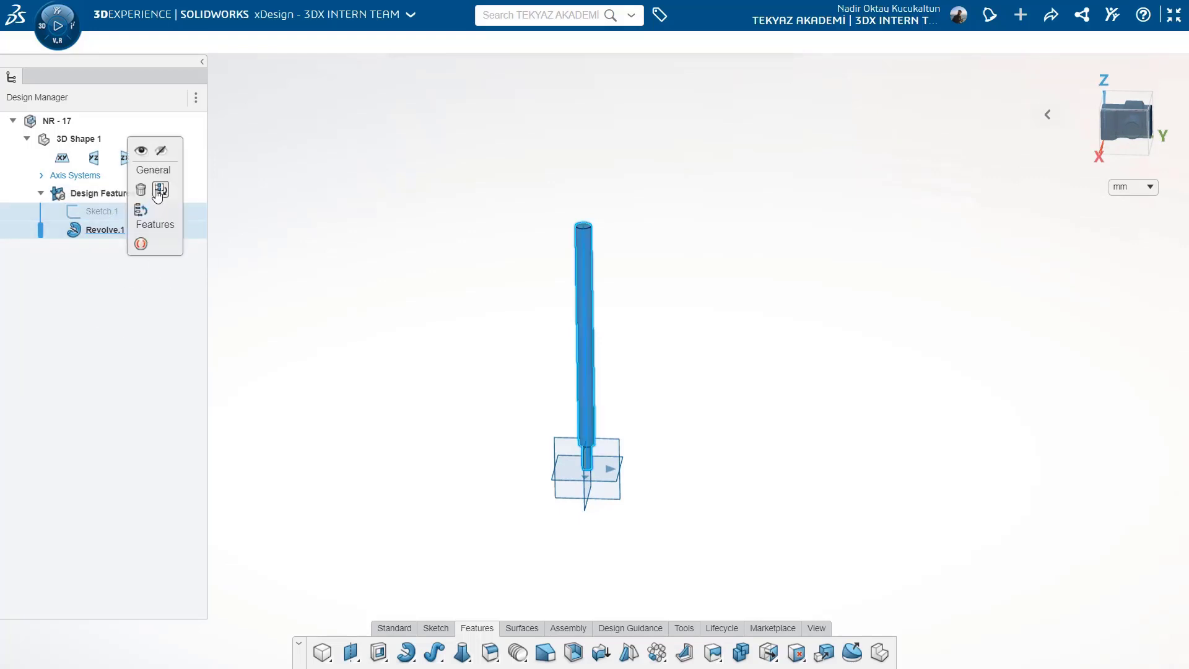
pyautogui.click(158, 192)
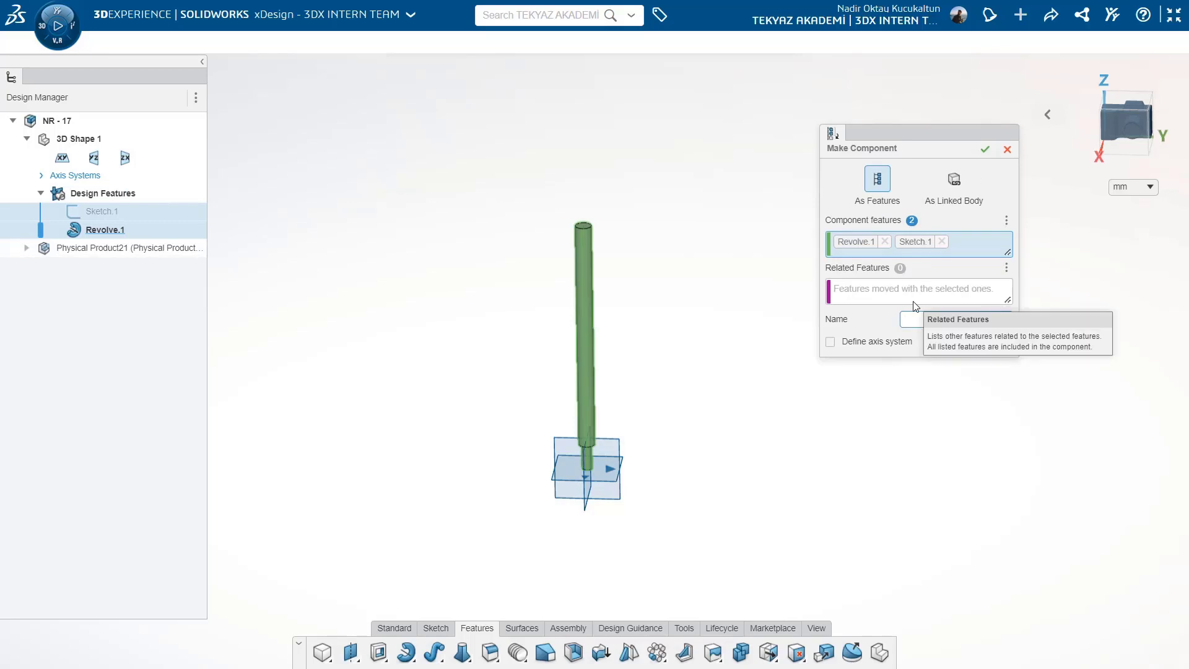
pyautogui.write('NR - 1')
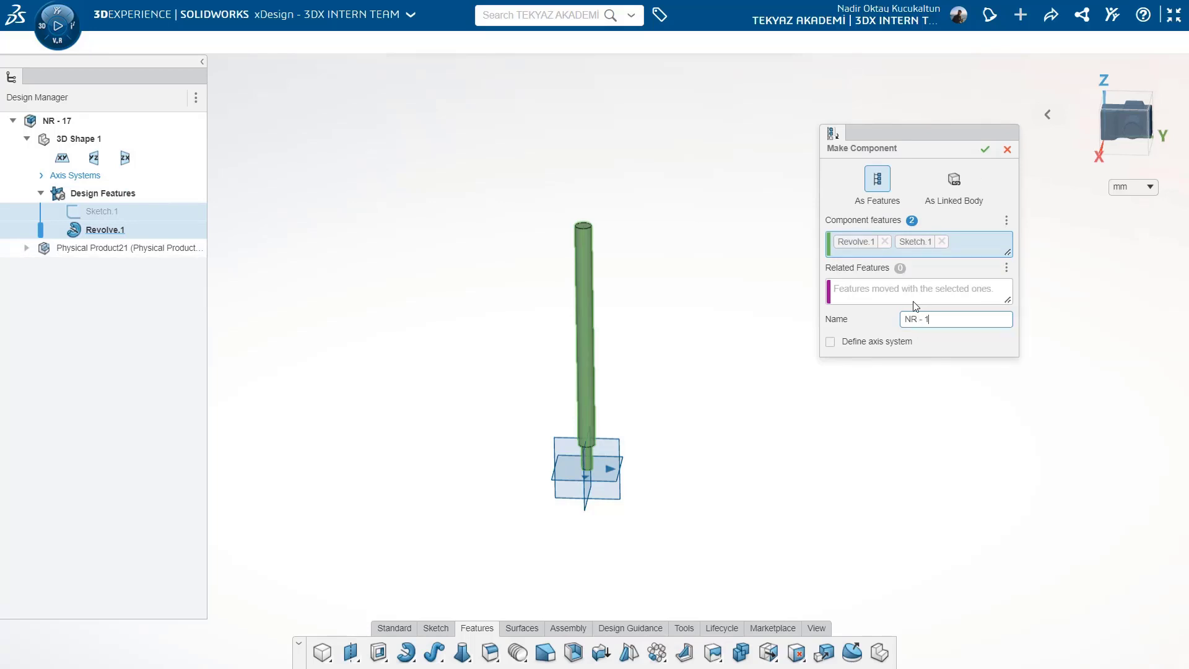
pyautogui.write('7/1')
pyautogui.click(985, 149)
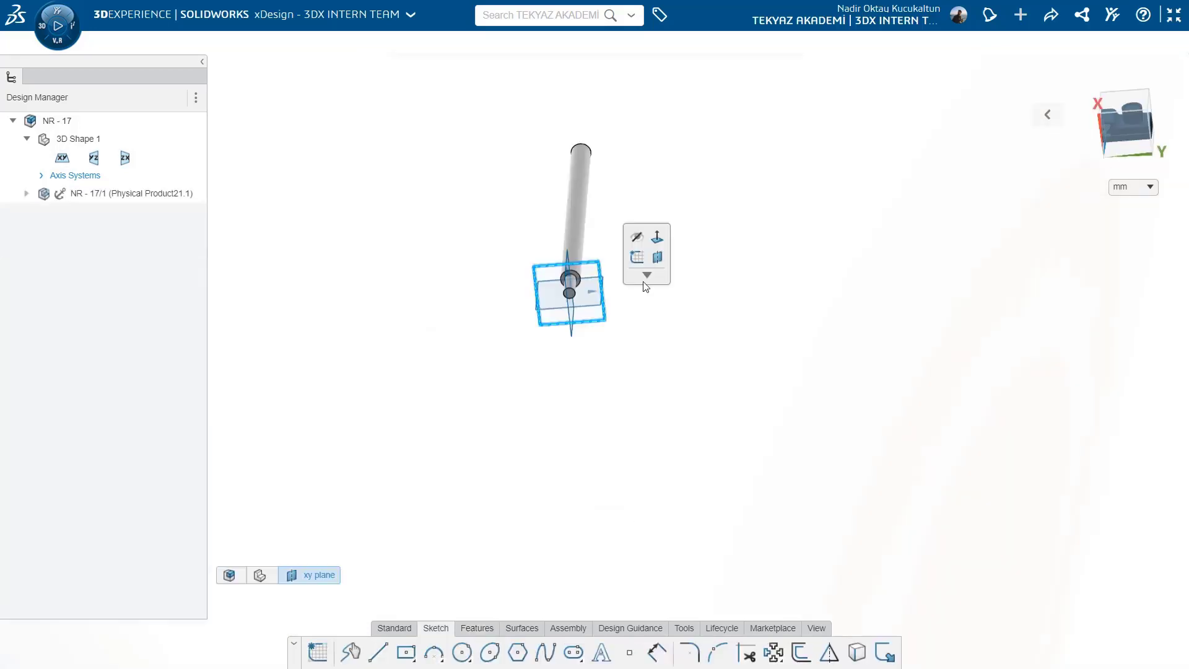
# - Start a sketch on the xy plane and draw a 24 mm diameter circle centred on the origin
pyautogui.click(654, 255)
pyautogui.click(461, 650)
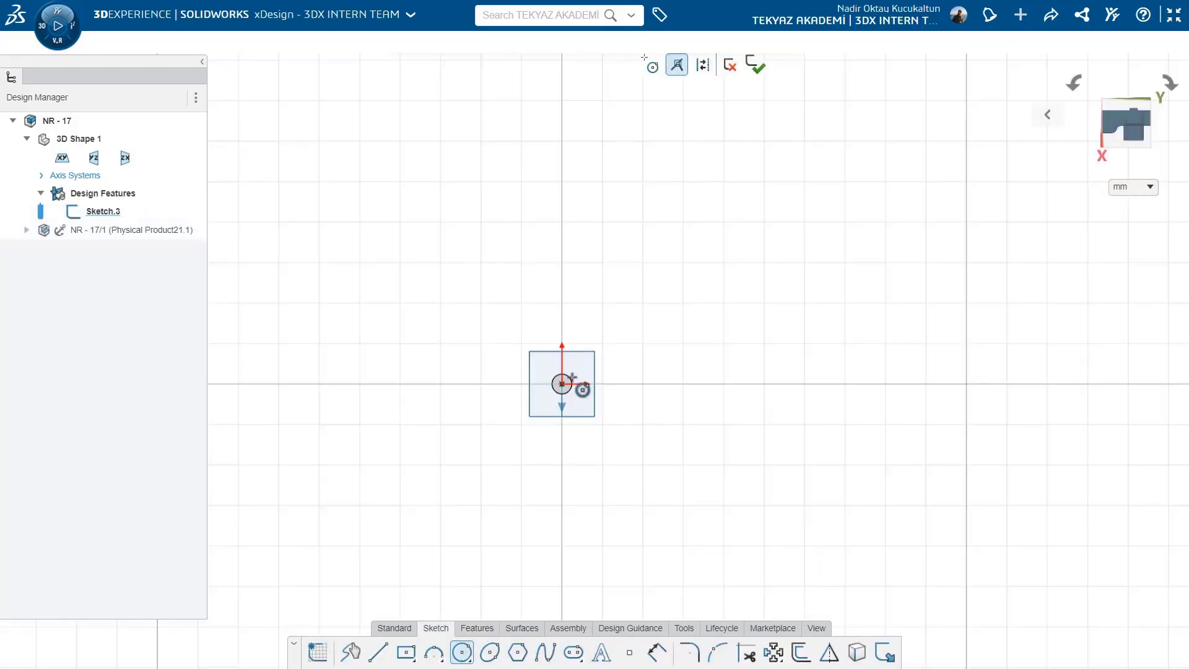
pyautogui.click(569, 438)
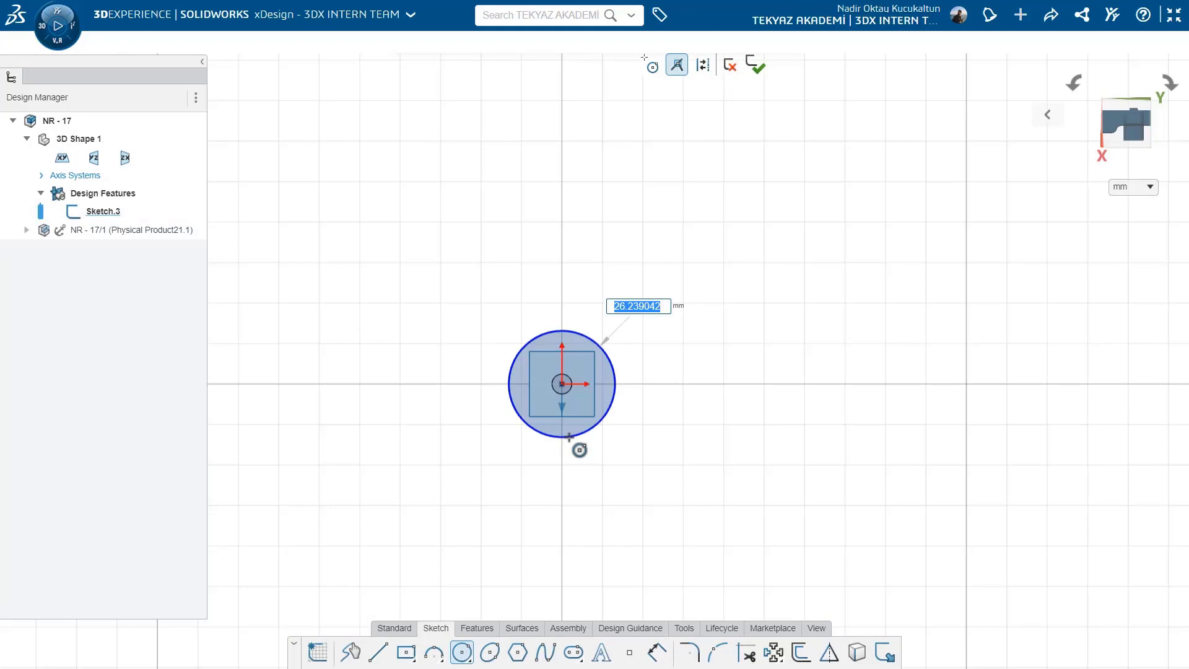
pyautogui.write('24')
pyautogui.press('Return')
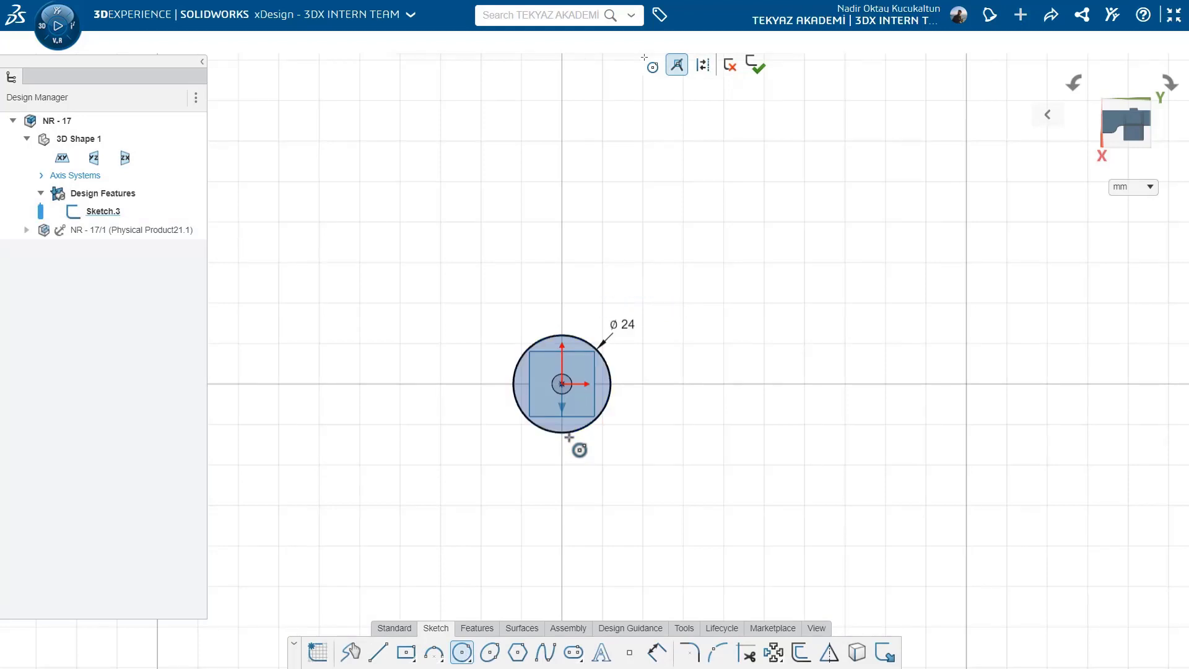
pyautogui.press('Escape')
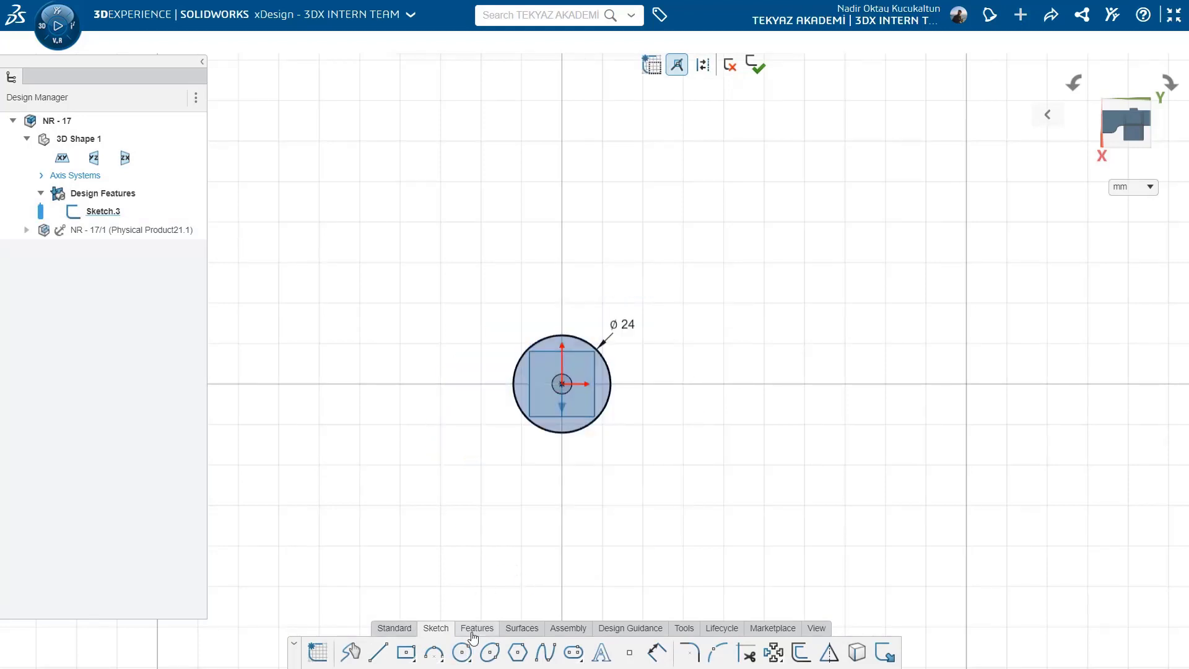
# - Add a concentric circle of 2.9 mm diameter at the origin
pyautogui.click(562, 384)
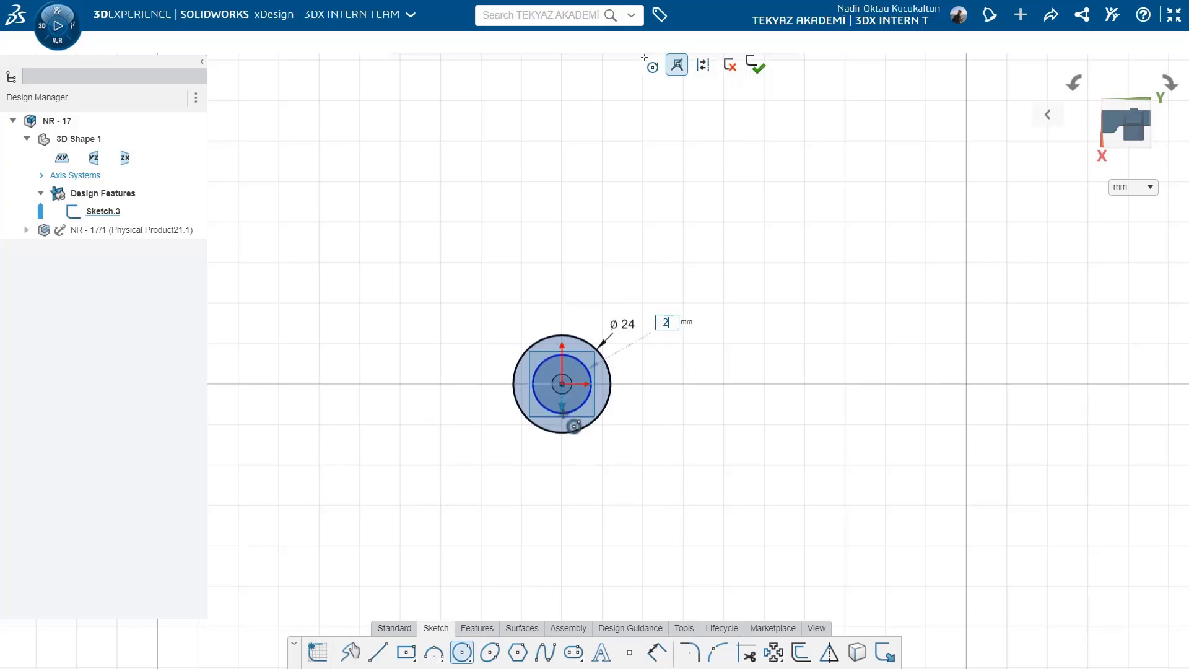
pyautogui.write('2.9')
pyautogui.press('Return')
pyautogui.scroll(3, 561, 388)
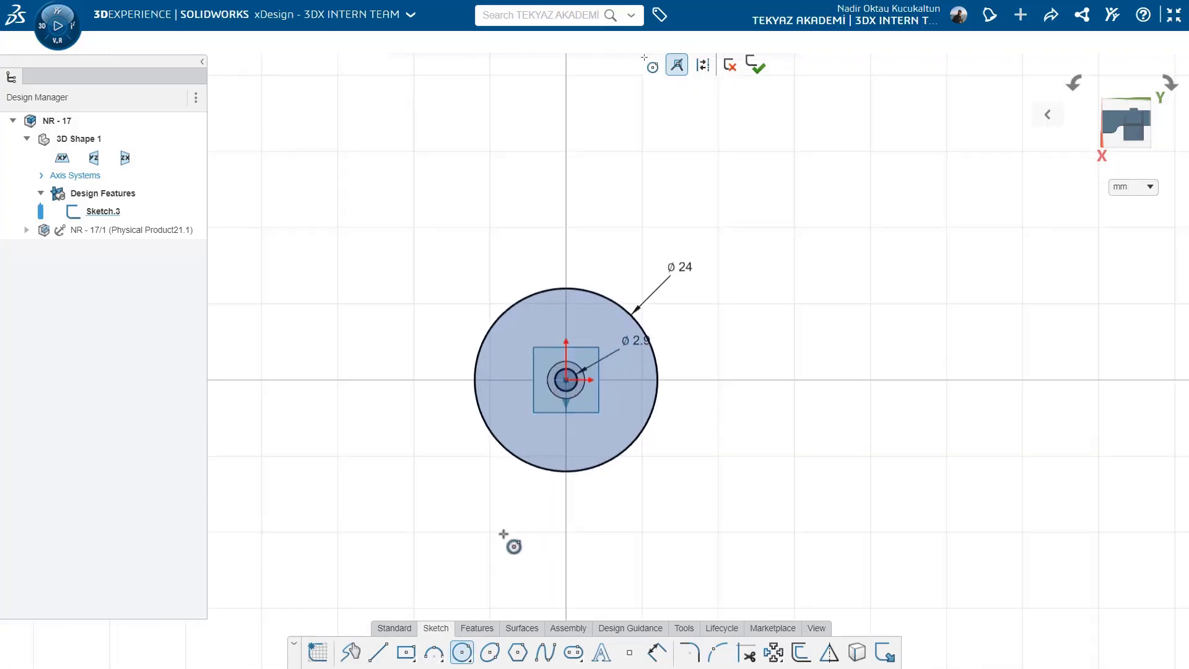
# - Extrude the ring profile between the two circles as a blind solid 8 mm thick
pyautogui.click(397, 632)
pyautogui.click(477, 628)
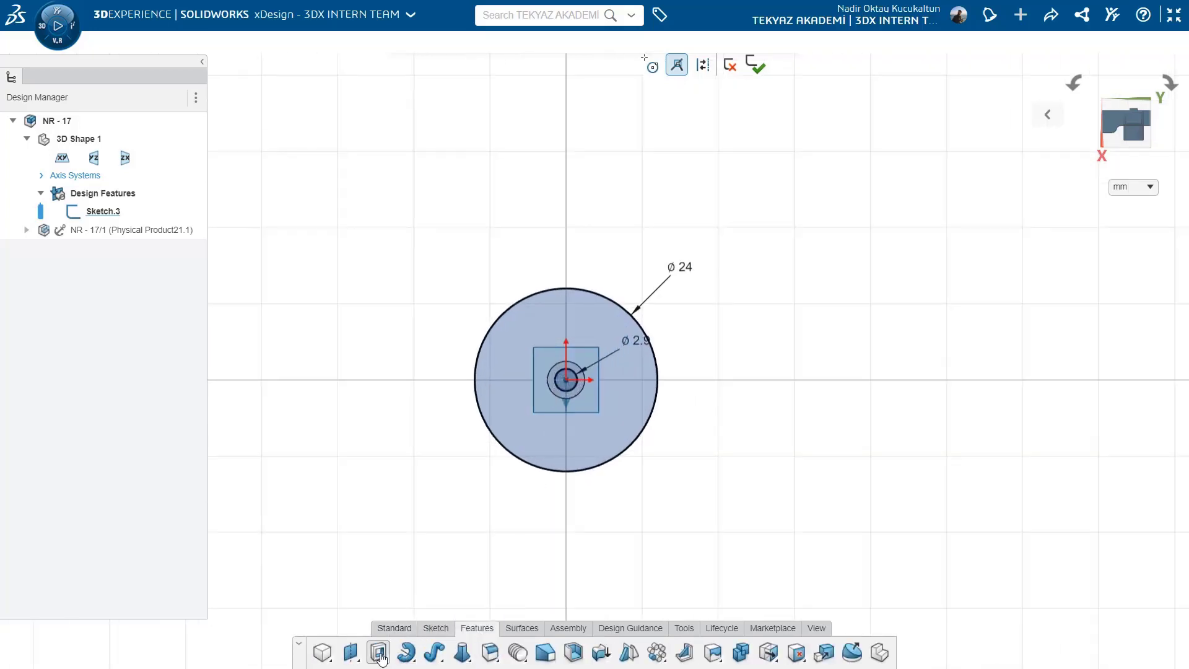
pyautogui.click(379, 654)
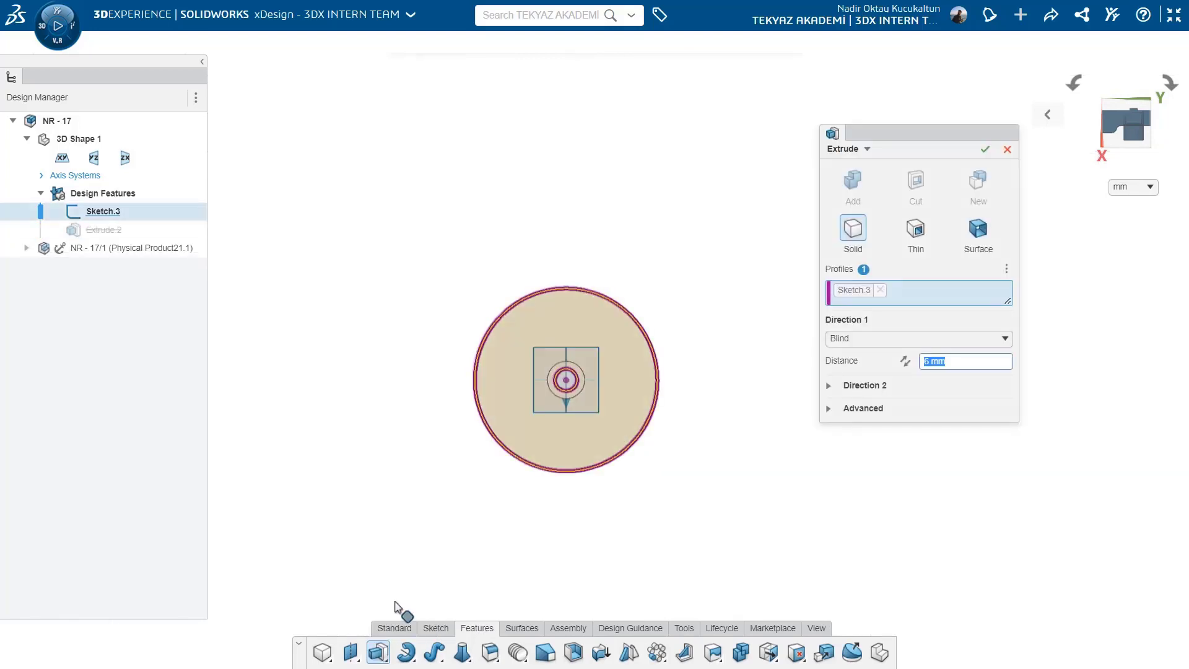
pyautogui.click(986, 151)
# - Start a sketch on the yz plane and draw a vertical line from the origin to the disc's upper edge
pyautogui.moveTo(634, 210)
pyautogui.mouseDown(button='middle')
pyautogui.moveTo(634, 329)
pyautogui.moveTo(613, 220)
pyautogui.mouseUp(button='middle')
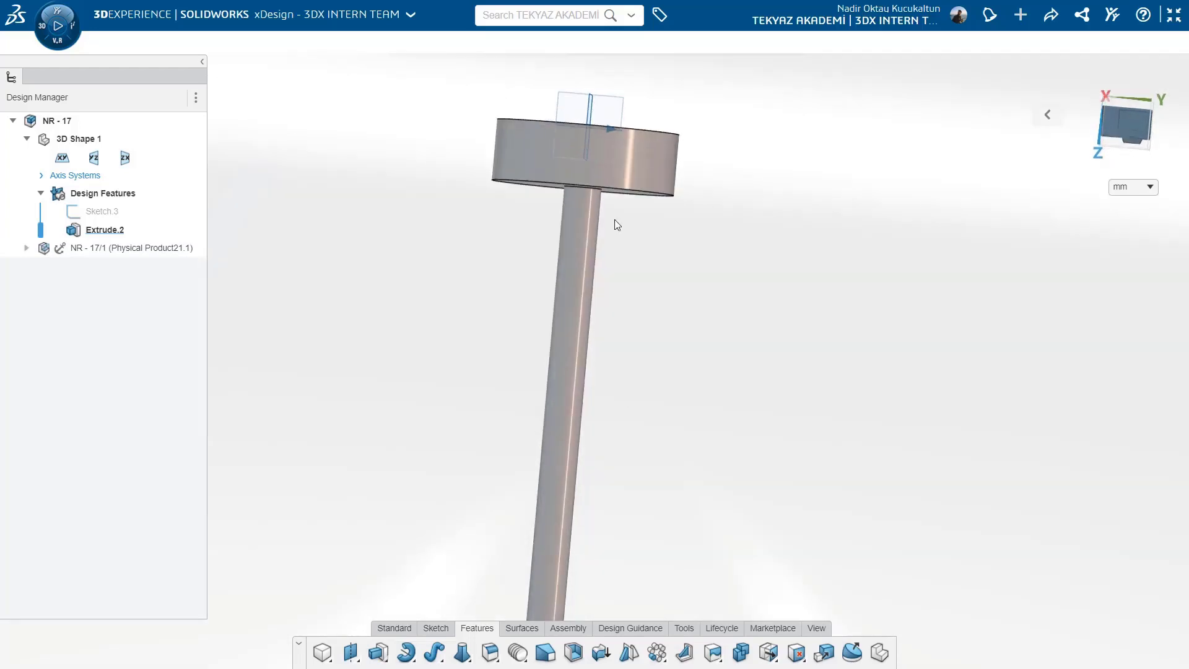
pyautogui.click(608, 104)
pyautogui.scroll(4, 601, 291)
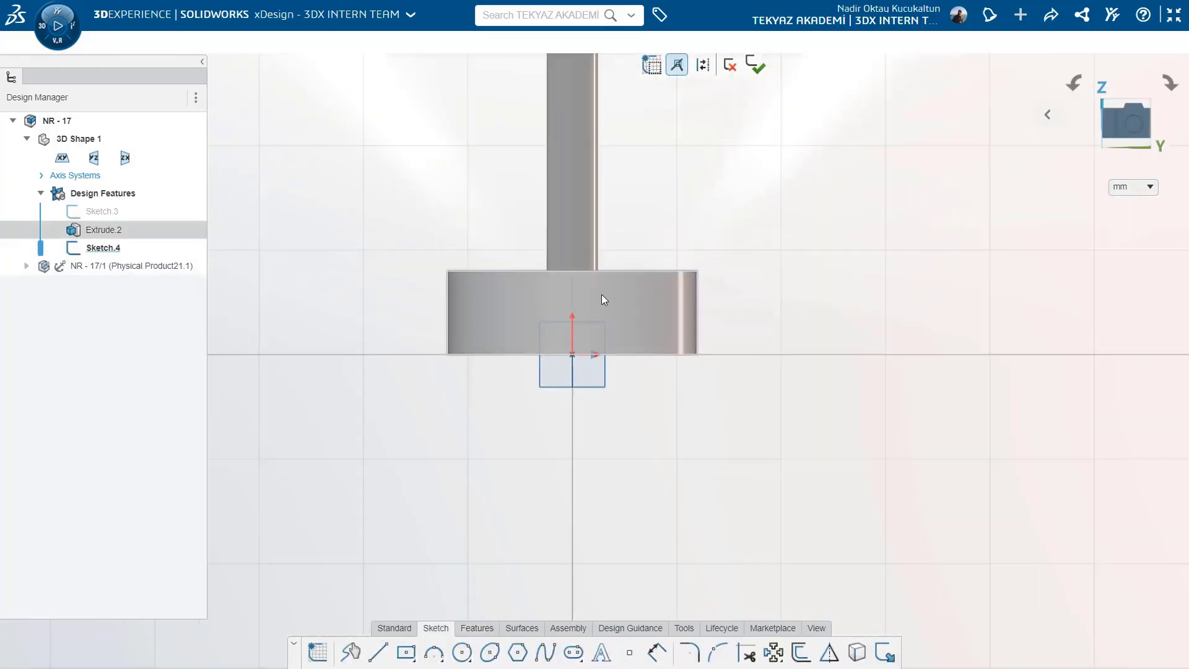
pyautogui.click(463, 652)
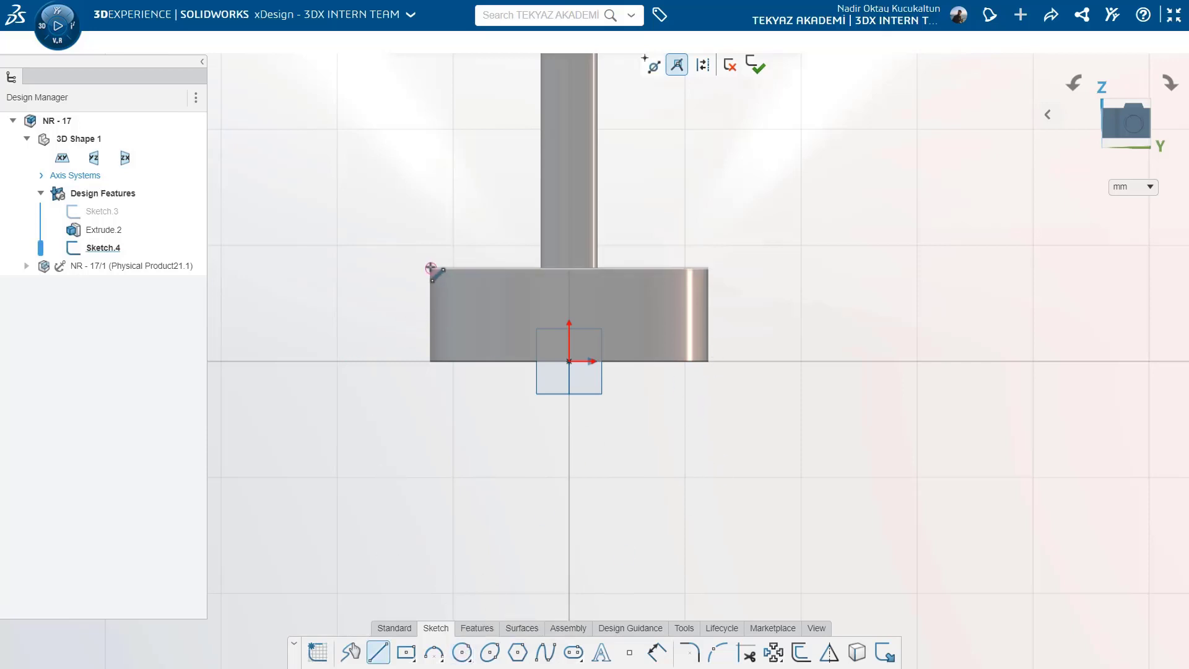
pyautogui.click(568, 361)
pyautogui.click(569, 268)
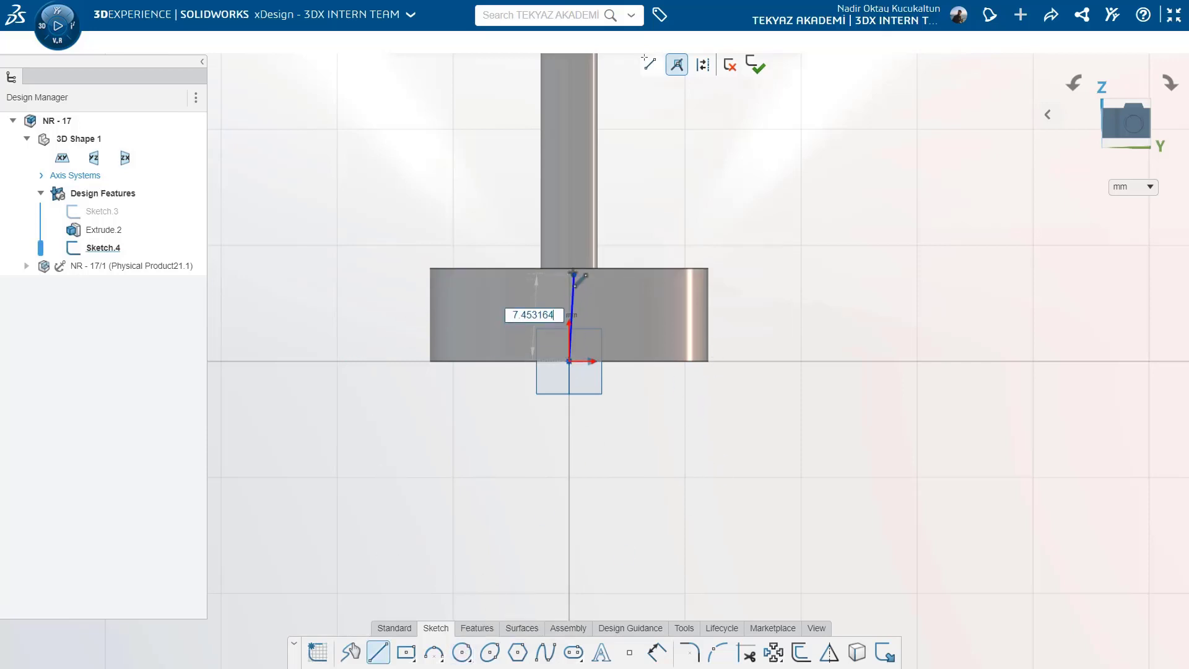
# - Draw a horizontal construction line from the vertical line's midpoint to the disc's outer edge
pyautogui.click(389, 652)
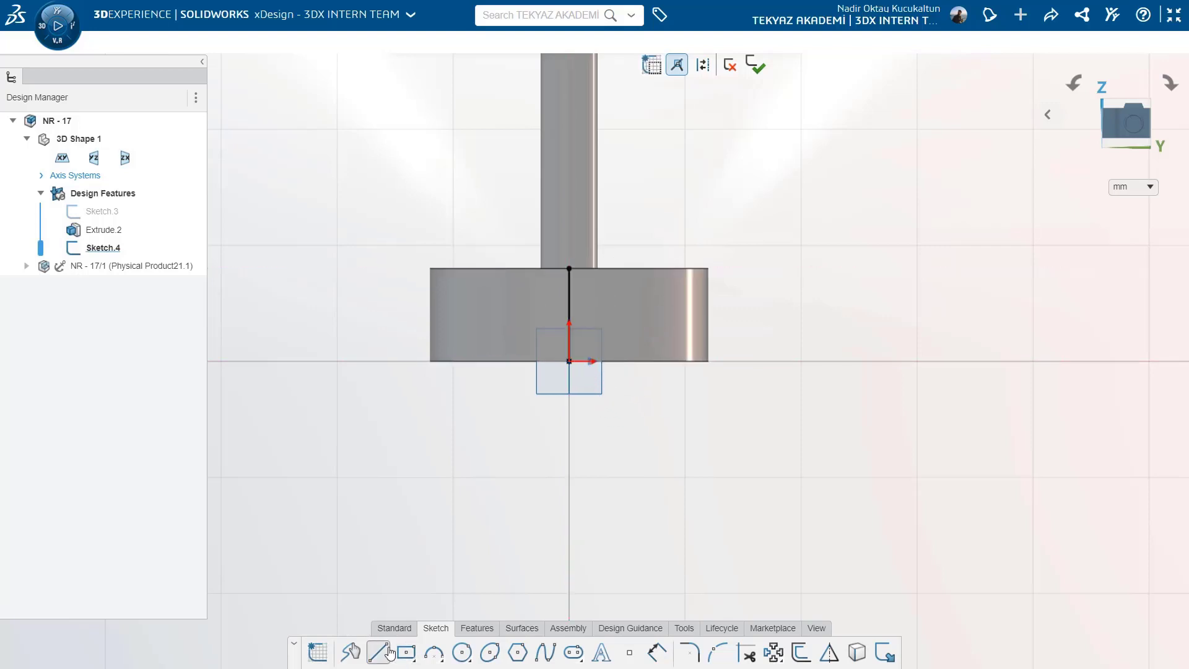
pyautogui.click(569, 315)
pyautogui.click(707, 315)
# - Draw a 2 mm diameter circle centred on the horizontal construction line near the disc's outer edge
pyautogui.scroll(3, 708, 314)
pyautogui.press('c')
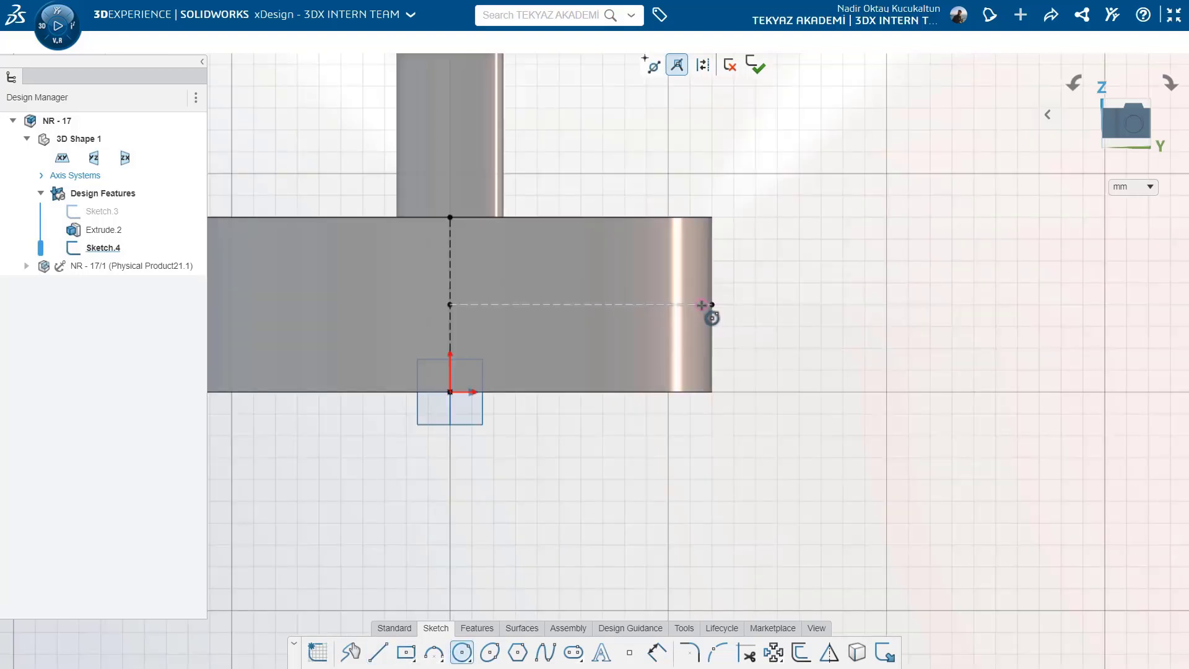
pyautogui.click(700, 305)
pyautogui.write('2')
pyautogui.press('Return')
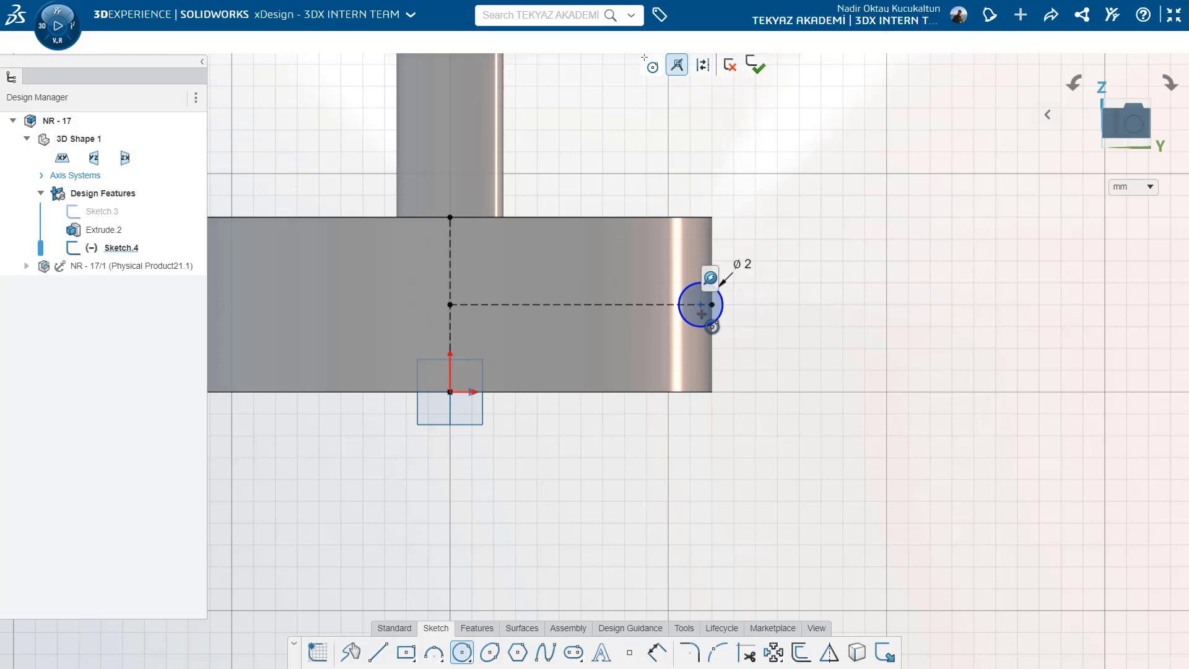
pyautogui.press('Escape')
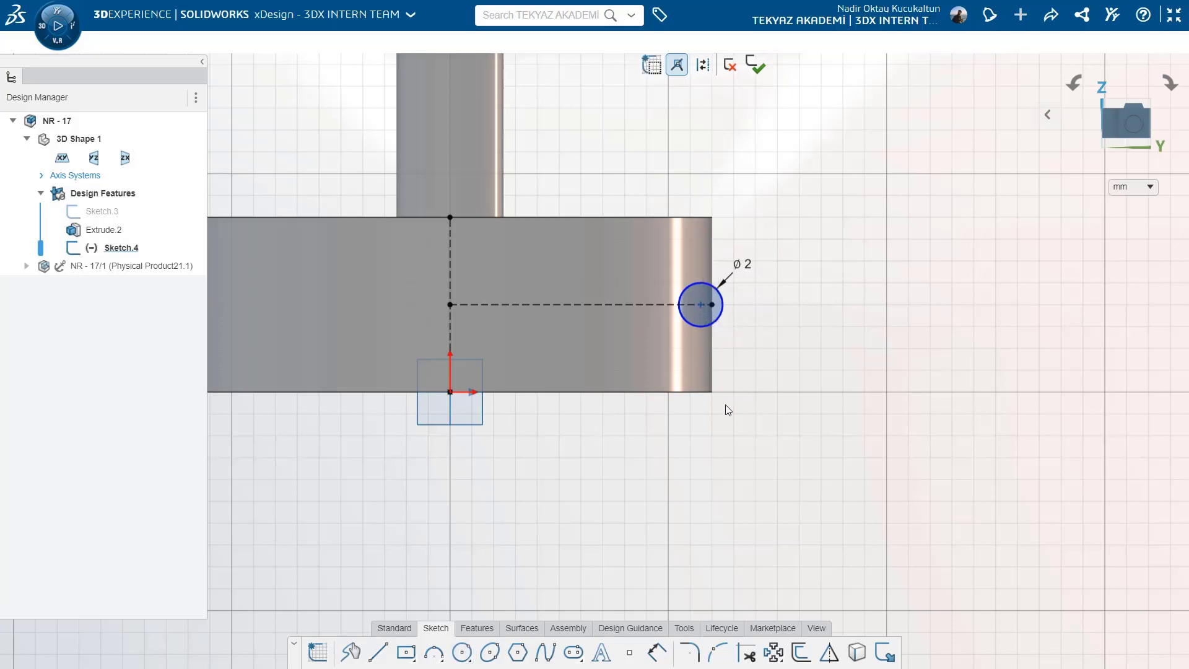
# - Dimension the circle's centre 11.25 mm horizontally from the vertical construction line
pyautogui.press('d')
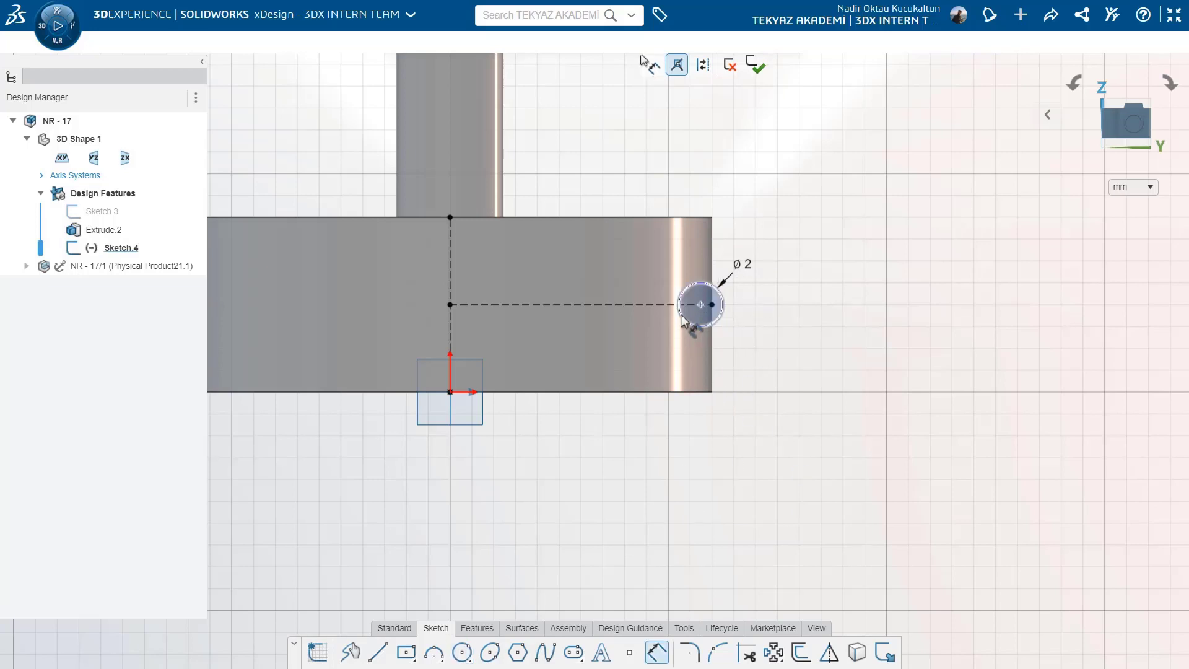
pyautogui.click(449, 303)
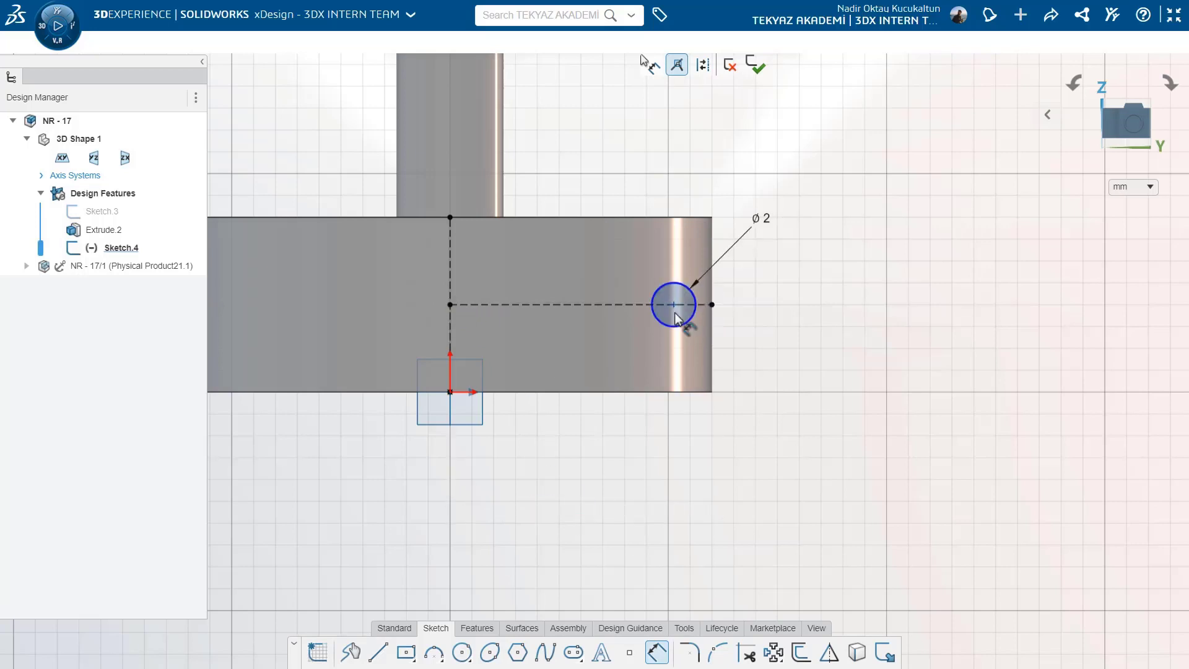
pyautogui.click(451, 338)
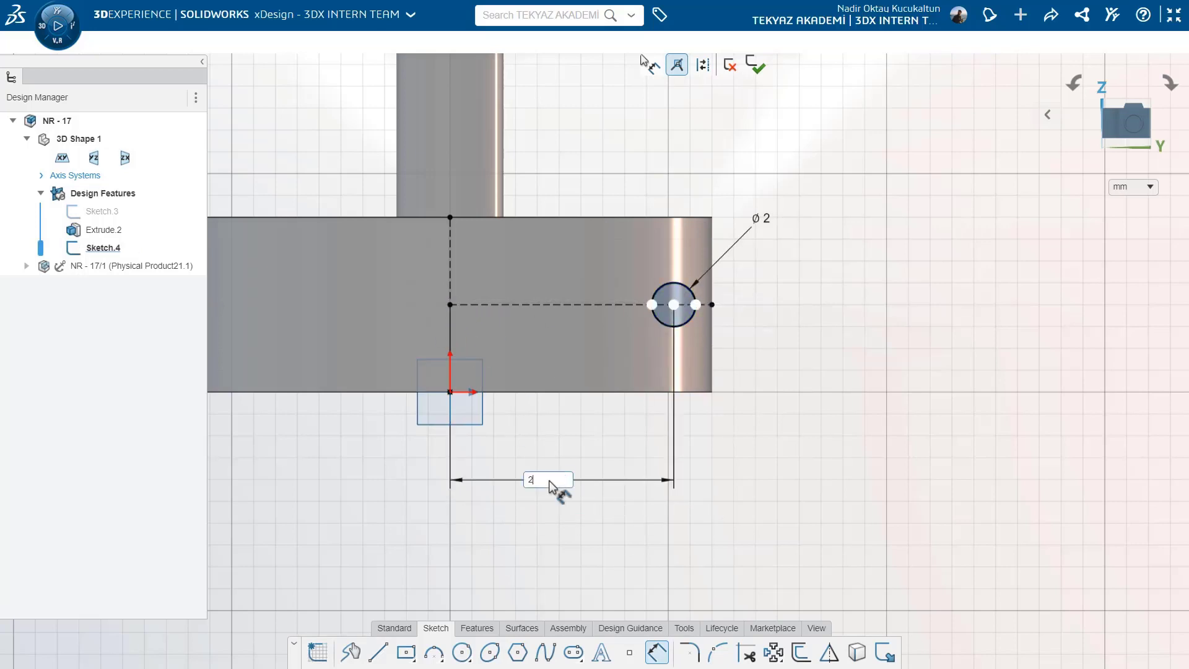
pyautogui.press('Return')
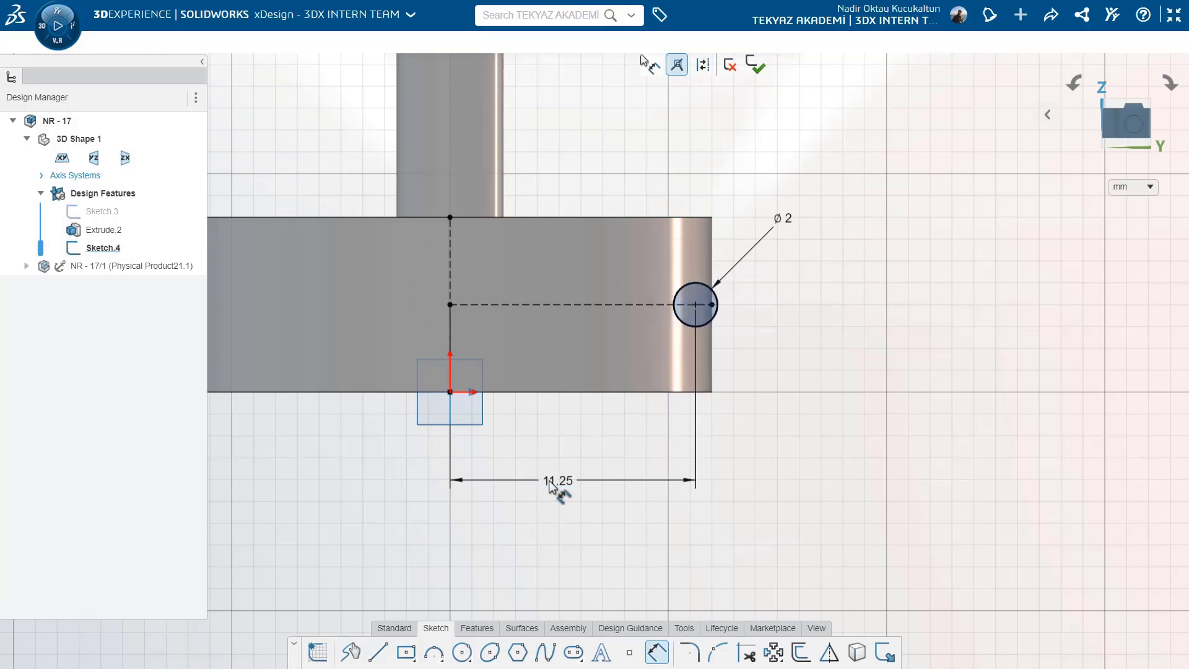
pyautogui.press('Escape')
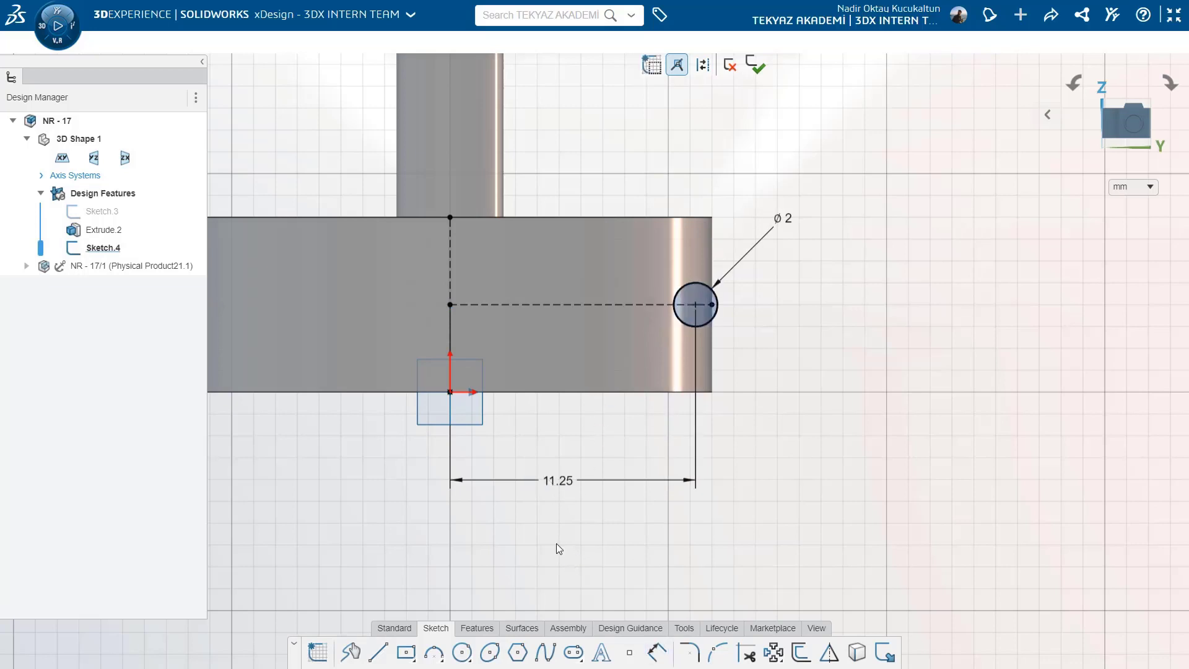
# - Cut a groove around the disc's rim by fully revolving the circle sketch about the vertical construction line
pyautogui.click(475, 631)
pyautogui.click(405, 652)
pyautogui.click(420, 618)
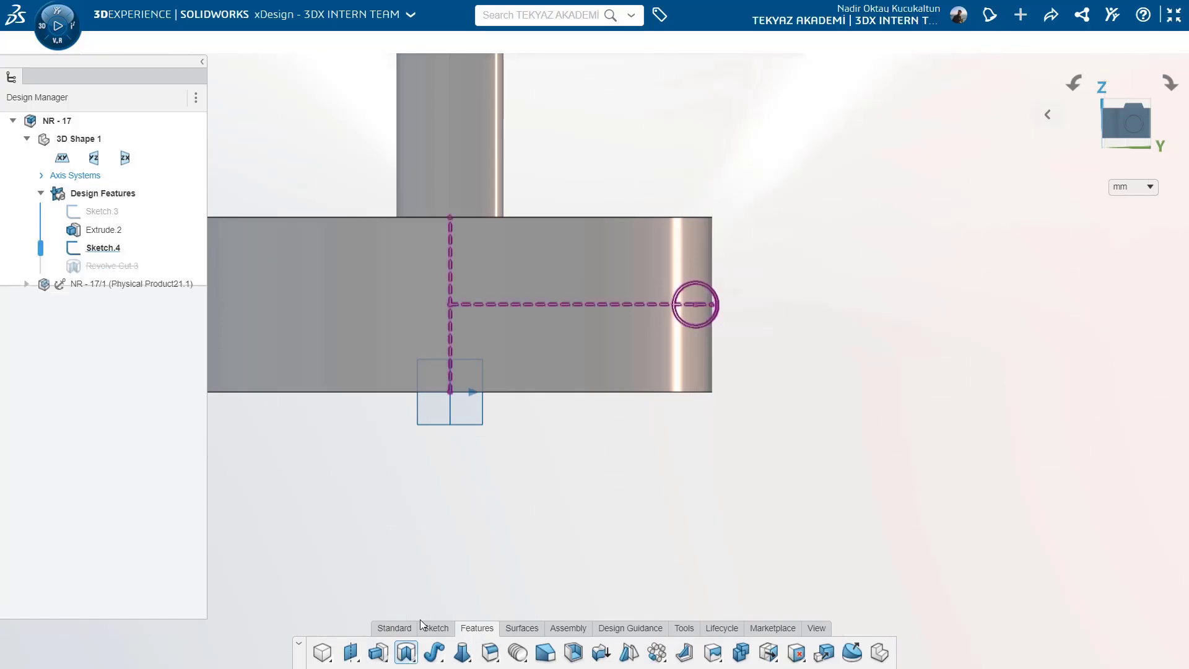
pyautogui.click(451, 340)
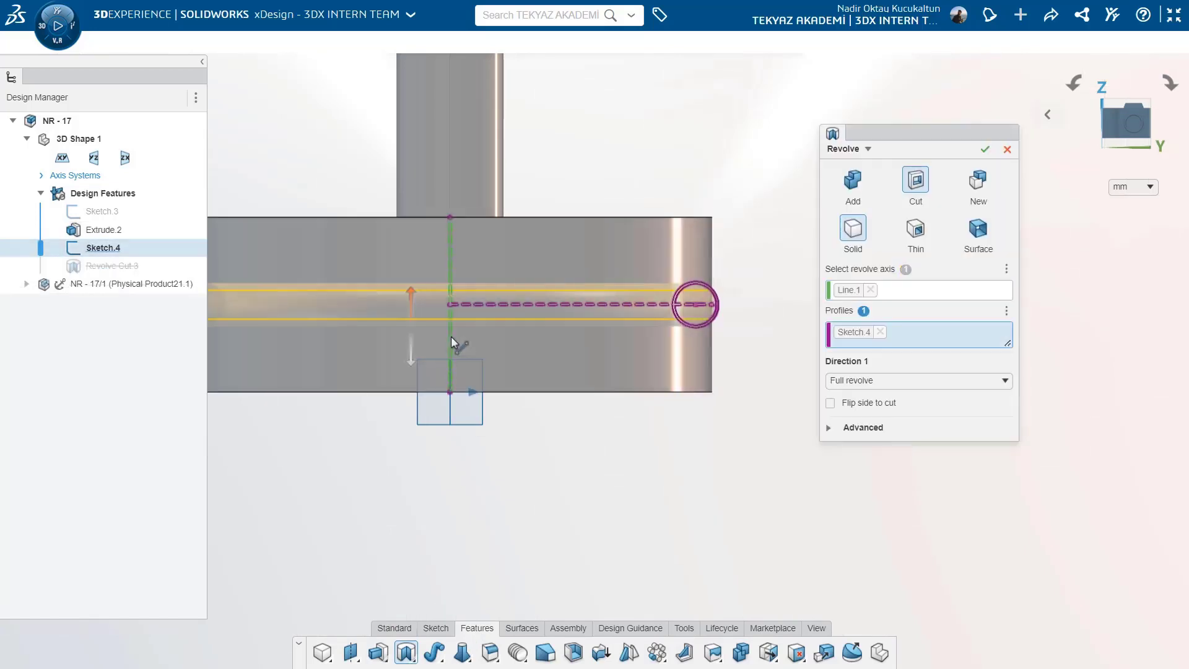
pyautogui.click(984, 150)
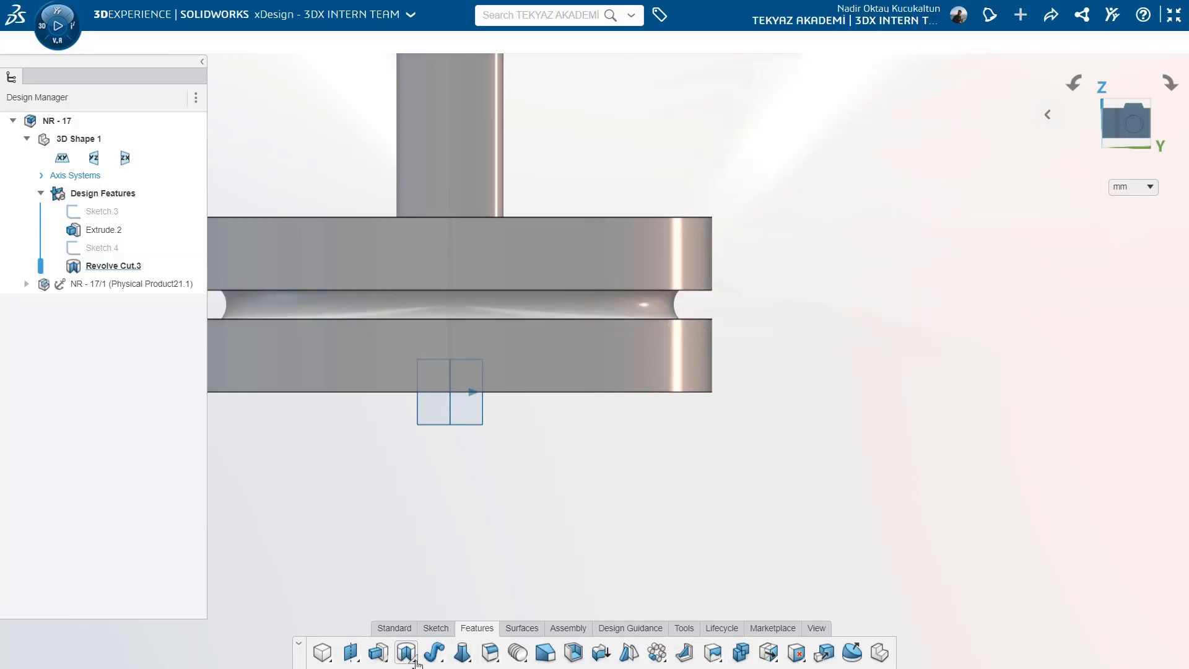
# - Show the hidden groove sketch, Sketch.4, so its geometry can be reused
pyautogui.click(114, 248)
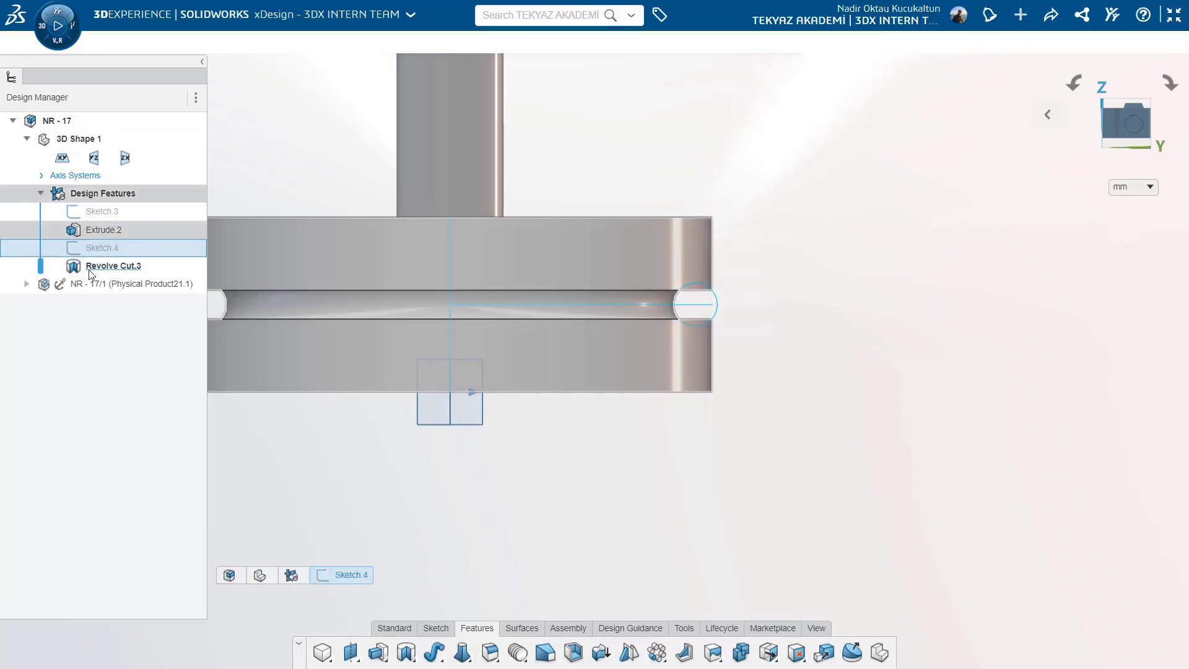
pyautogui.click(87, 247)
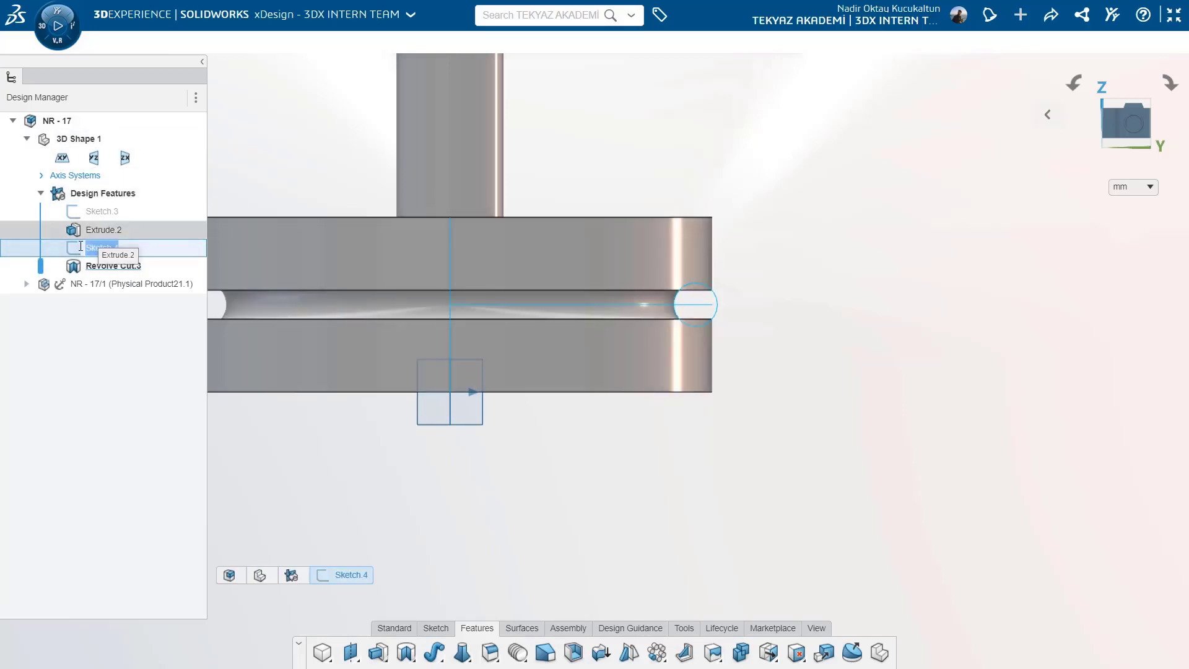
pyautogui.rightClick(89, 247)
pyautogui.click(149, 83)
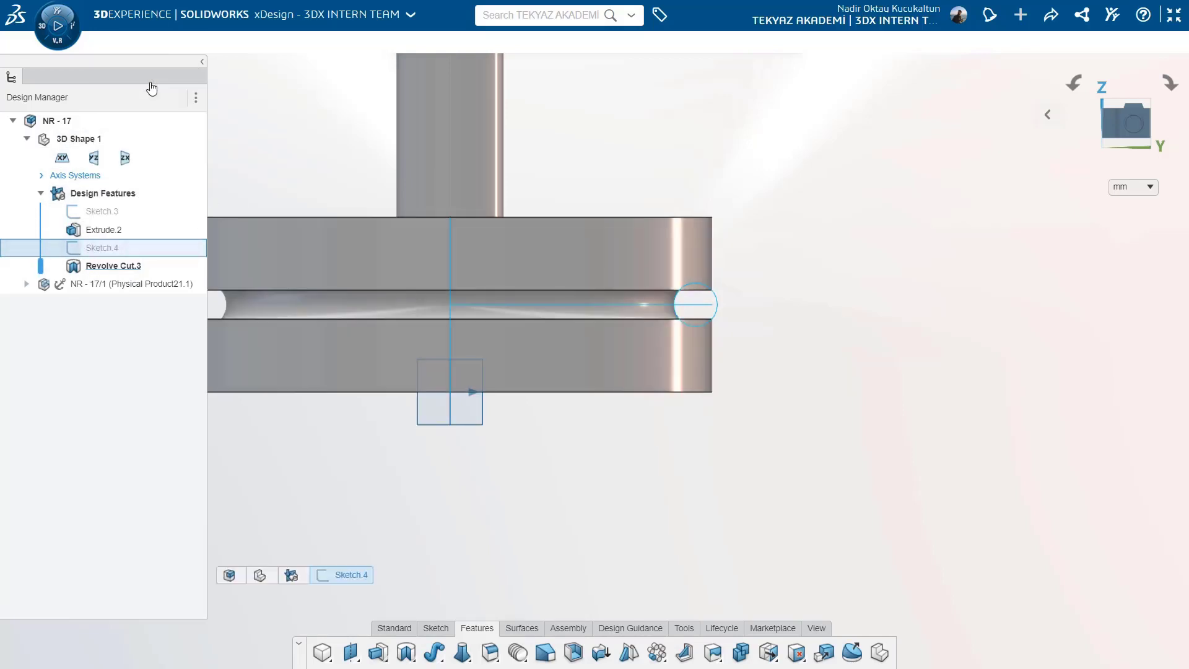
# - Revolve the circle profile fully about the vertical construction line as a new solid body, forming a ring in the groove
pyautogui.click(379, 652)
pyautogui.click(443, 661)
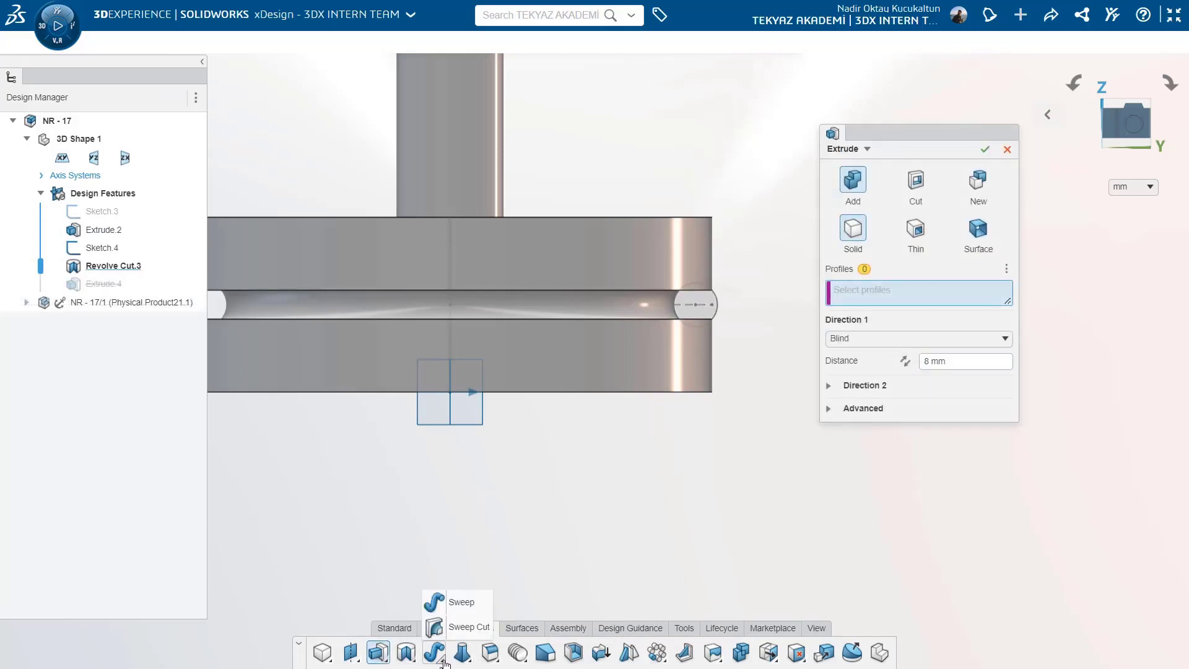
pyautogui.click(412, 660)
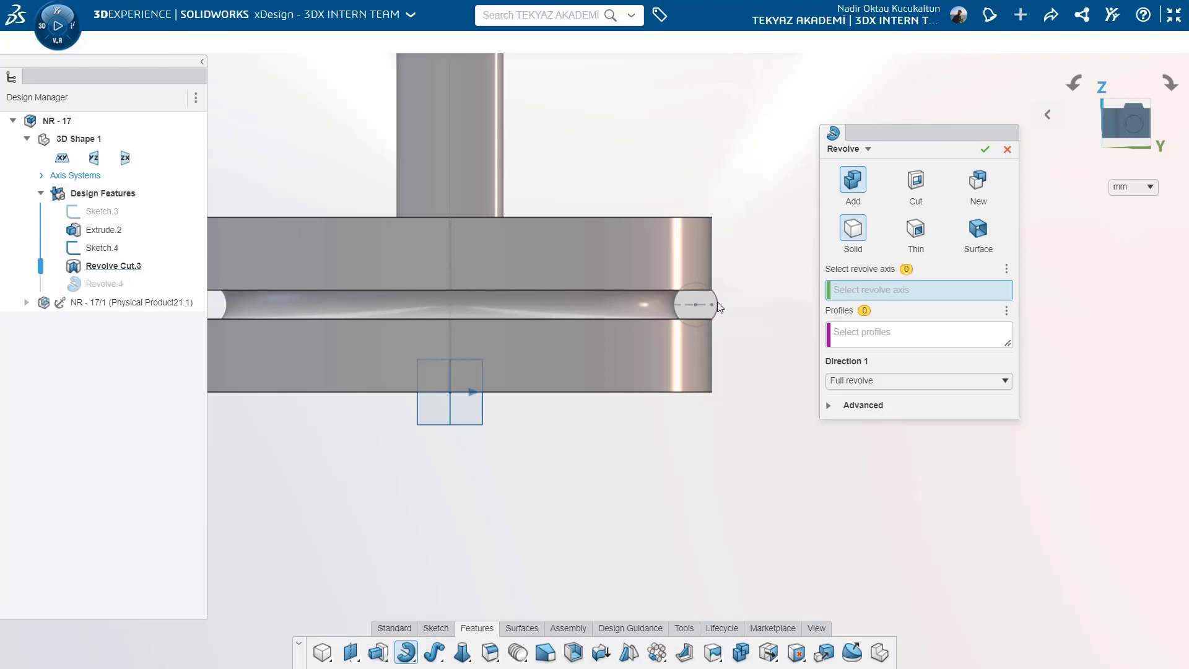
pyautogui.click(450, 333)
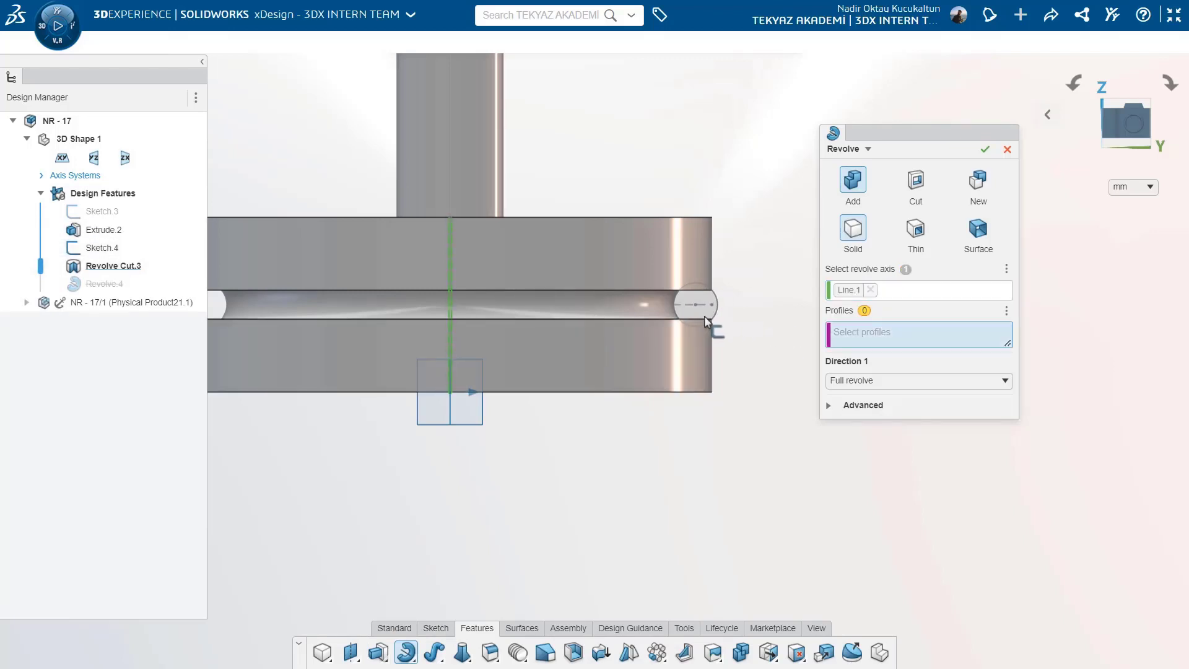
pyautogui.click(703, 311)
pyautogui.click(970, 188)
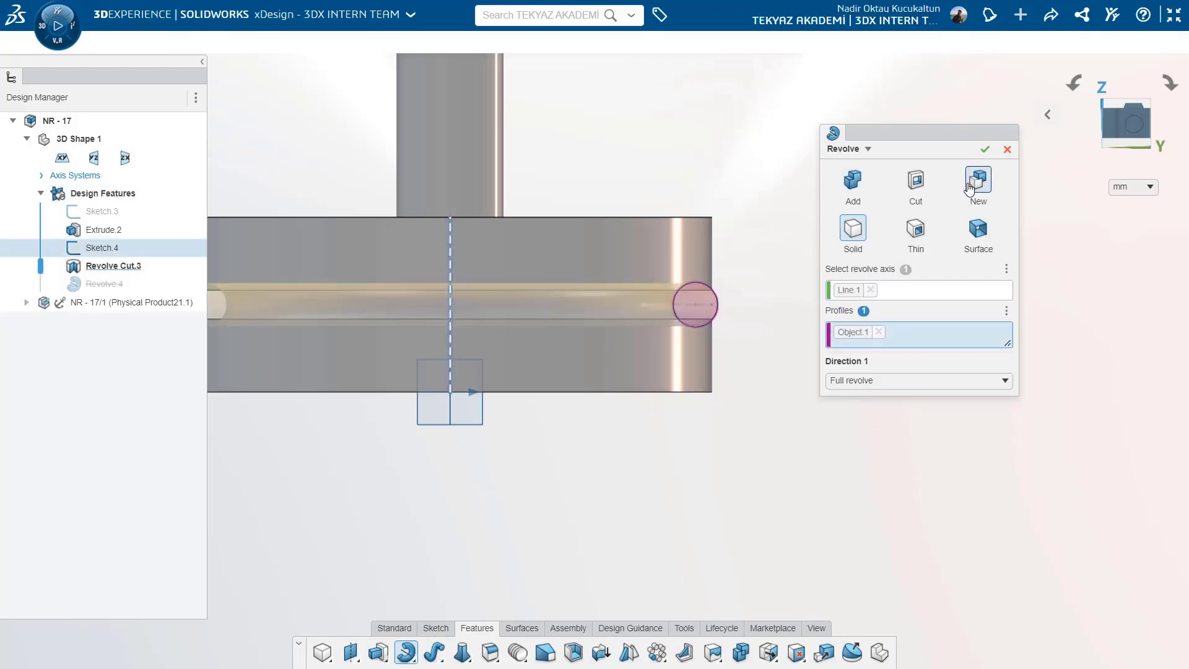
pyautogui.click(985, 150)
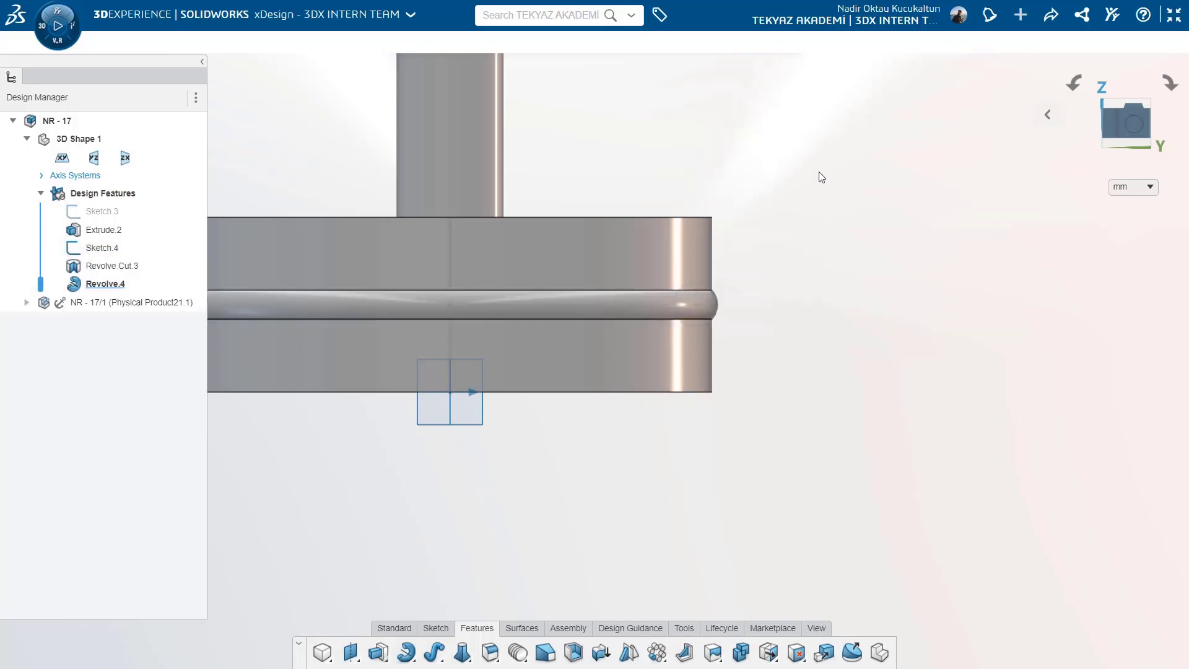
# - Make a component named NR - 17/2 from Sketch.3, Extrude.2, Sketch.4 and Revolve Cut.3
pyautogui.scroll(-5, 382, 266)
pyautogui.moveTo(444, 254); pyautogui.dragTo(391, 317, button='middle')
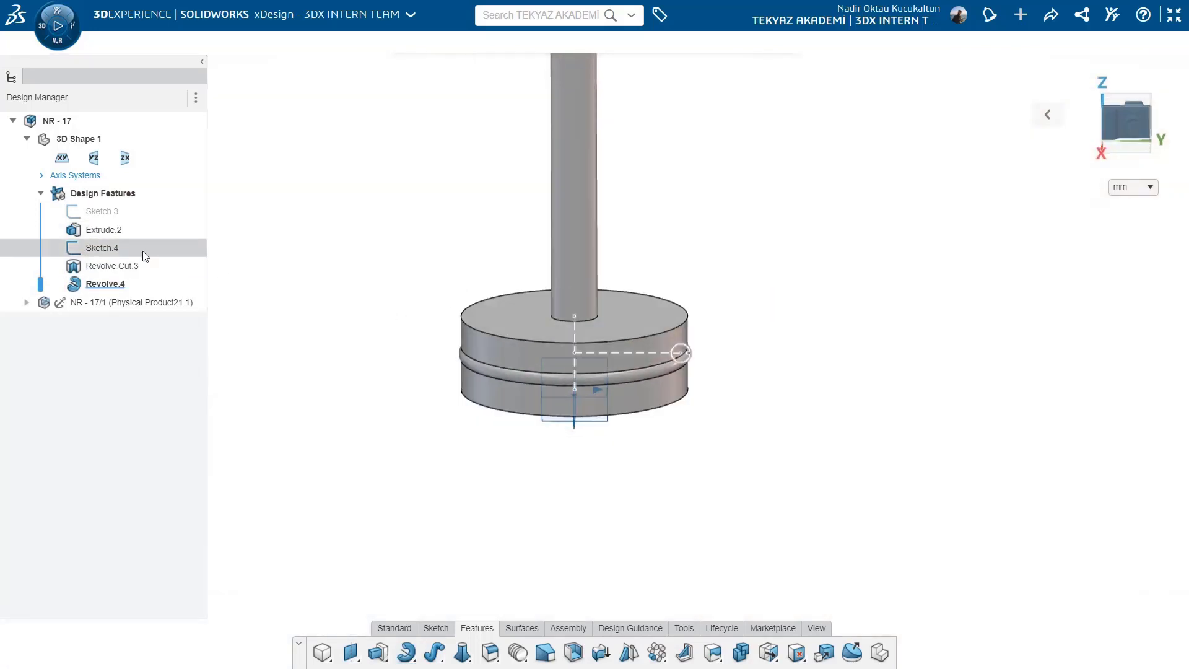
pyautogui.click(109, 266)
pyautogui.moveTo(106, 239); pyautogui.dragTo(98, 207)
pyautogui.click(142, 172)
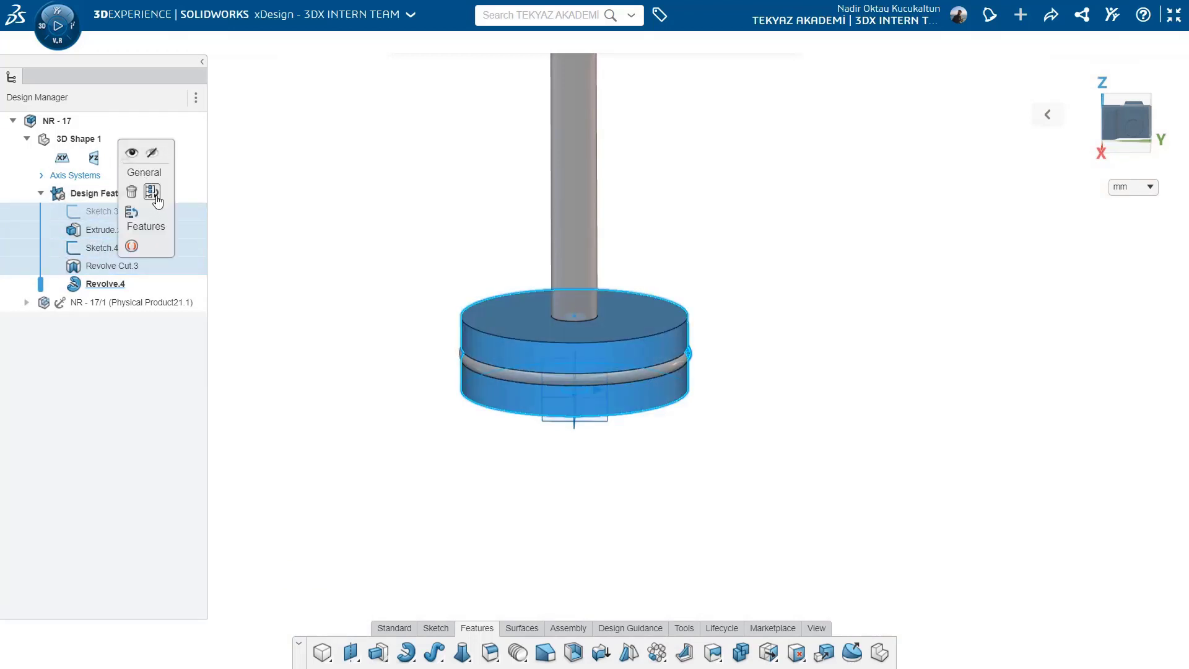
pyautogui.click(151, 197)
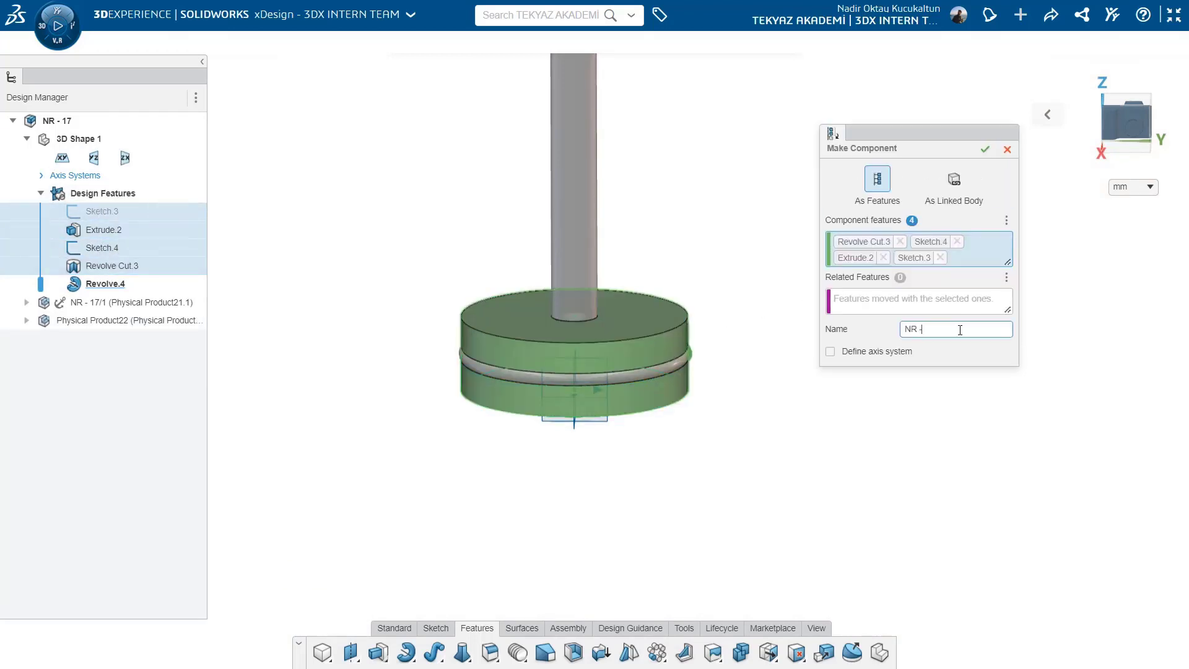
pyautogui.click(985, 149)
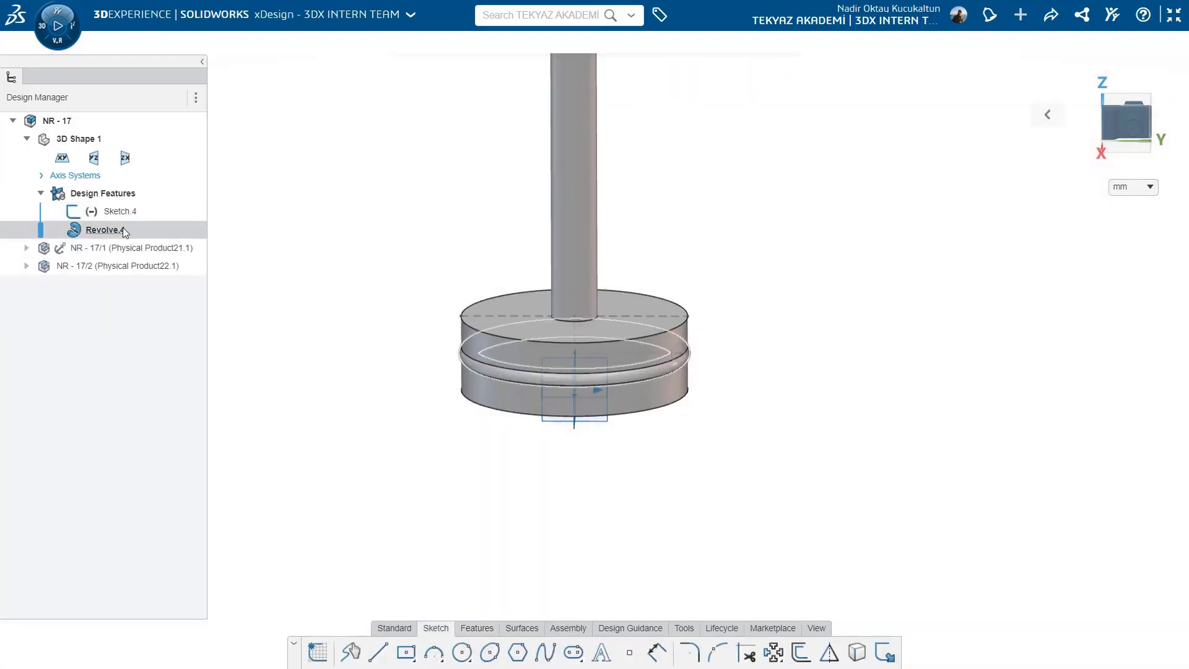
# - Make a component named NR - 17/3 from the remaining Sketch.4 and Revolve.4
pyautogui.moveTo(123, 228); pyautogui.dragTo(120, 210)
pyautogui.click(142, 172)
pyautogui.click(174, 199)
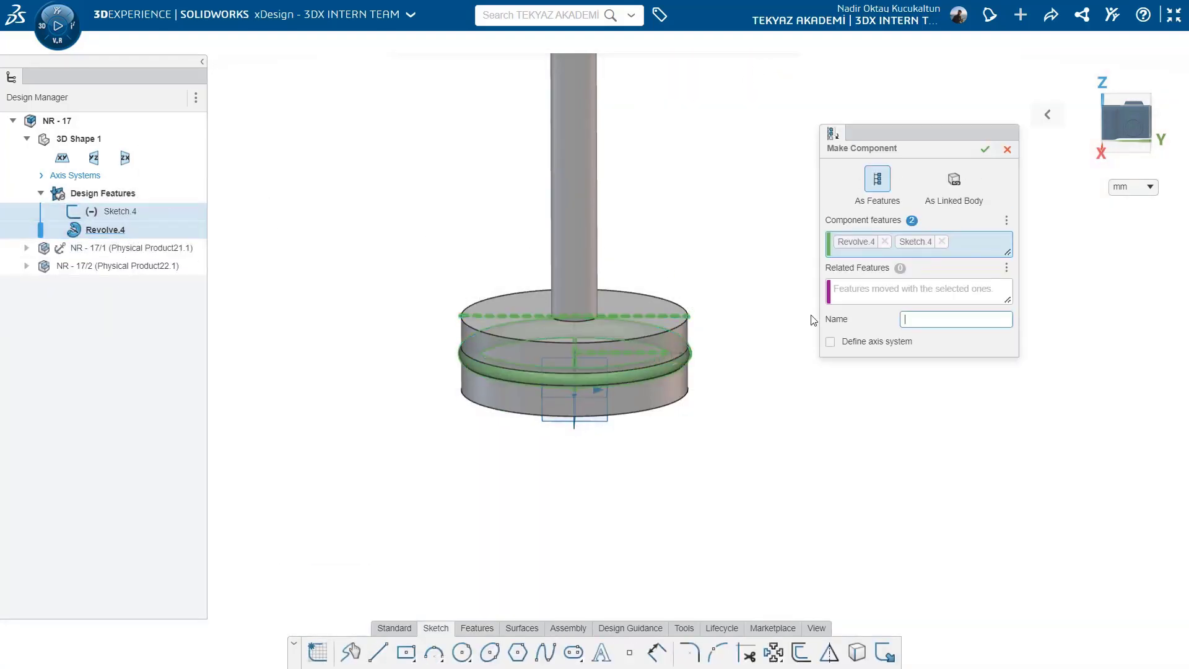
pyautogui.write('17')
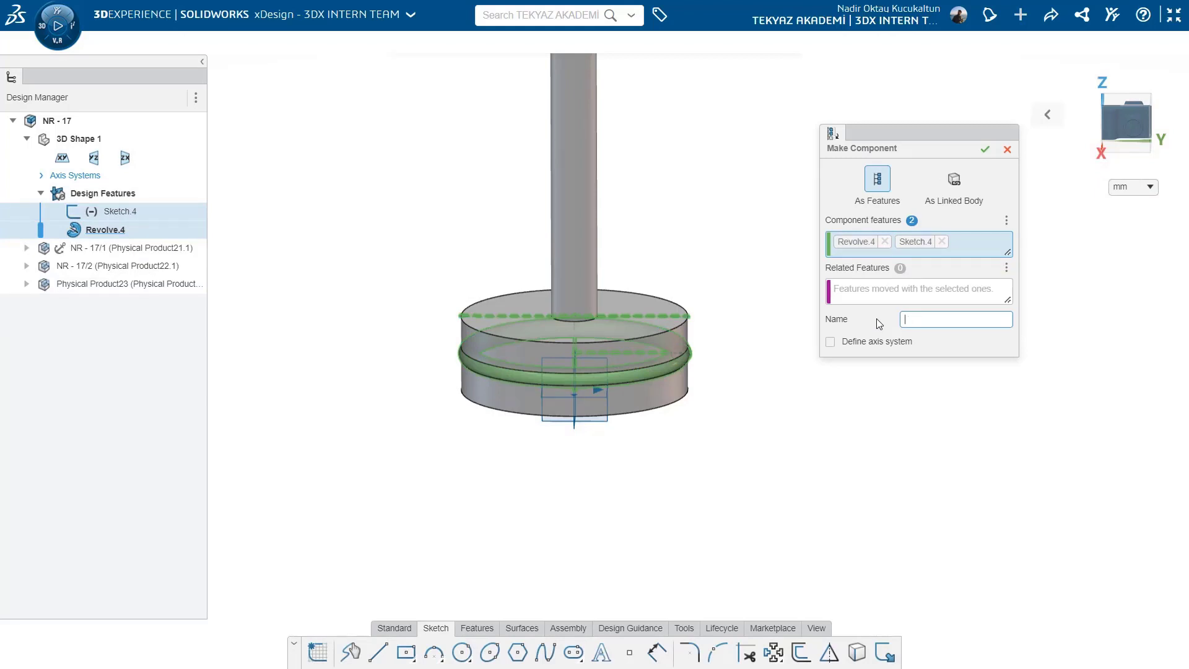
pyautogui.write('NR - 17/3')
pyautogui.click(984, 149)
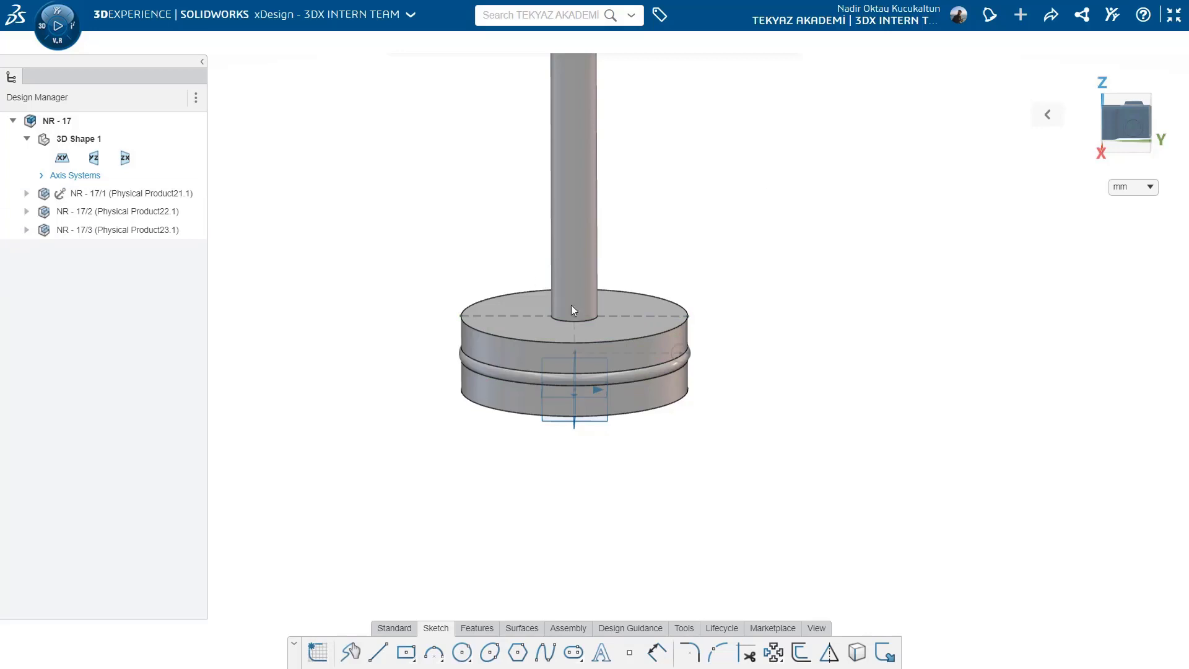
# - Move the disc and ring components away from the pin and hide the sketch inside NR - 17/3
pyautogui.moveTo(525, 352); pyautogui.dragTo(403, 419)
pyautogui.moveTo(490, 371)
pyautogui.mouseDown()
pyautogui.moveTo(493, 520)
pyautogui.moveTo(478, 552)
pyautogui.mouseUp()
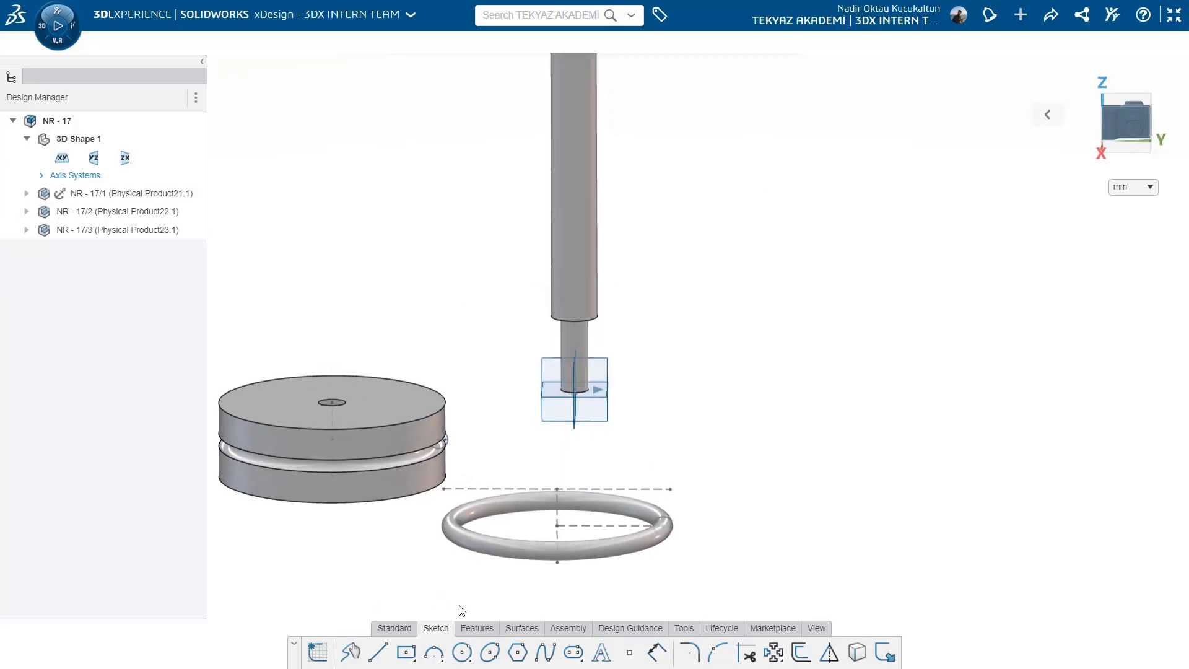
pyautogui.click(128, 232)
pyautogui.click(514, 489)
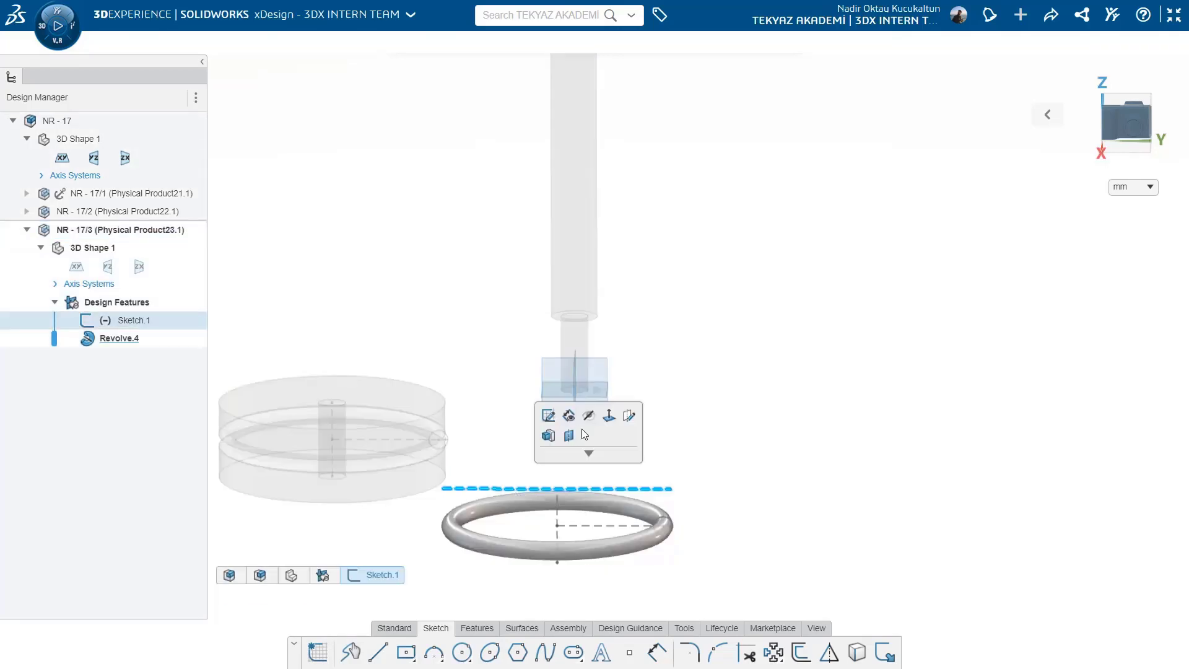
pyautogui.click(586, 418)
pyautogui.click(444, 599)
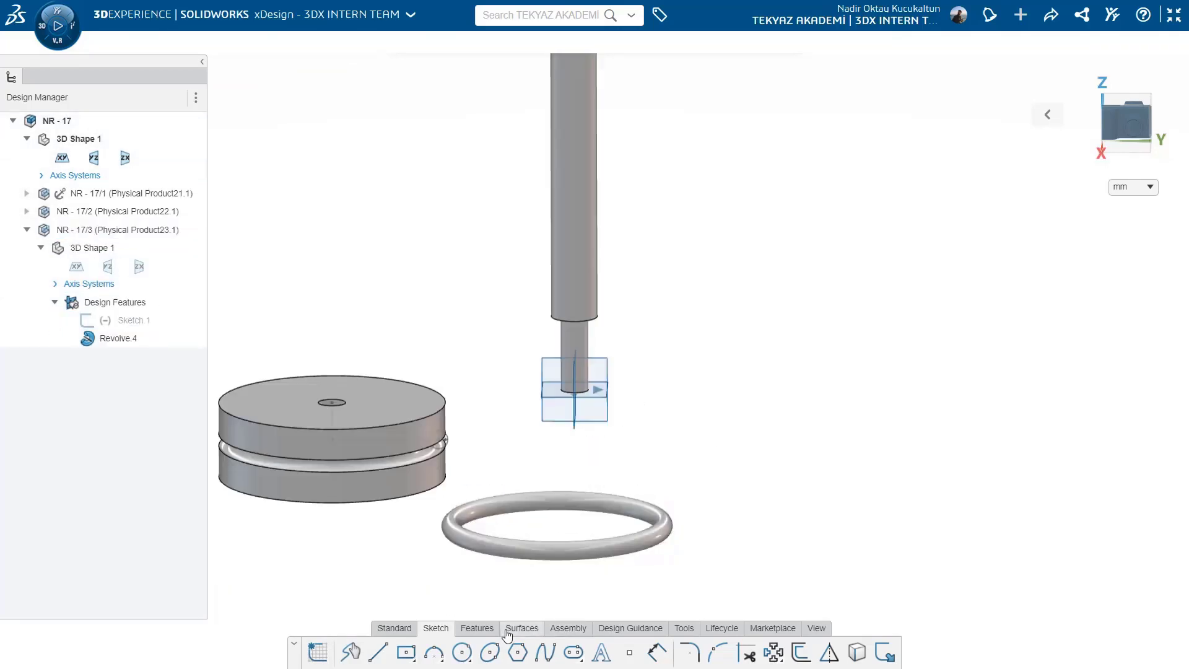
# - Add a concentric mate between the disc's central hole and the pin's narrow lower end
pyautogui.click(568, 629)
pyautogui.click(568, 652)
pyautogui.scroll(3, 344, 420)
pyautogui.click(339, 399)
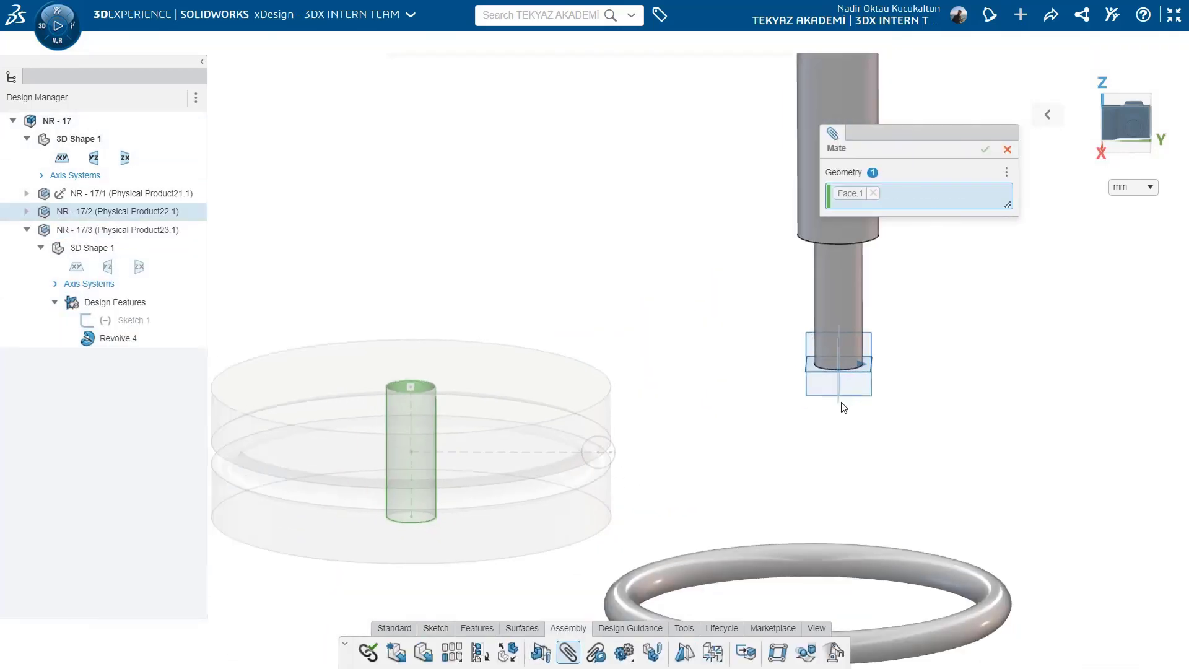
pyautogui.click(797, 277)
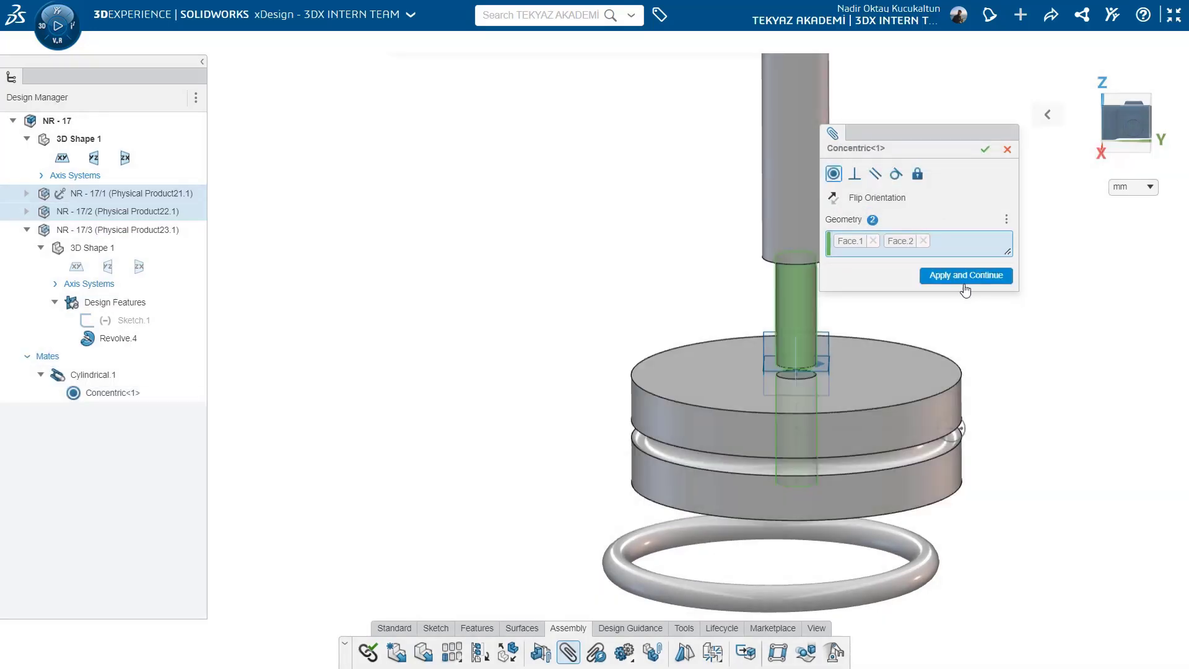
pyautogui.click(965, 286)
# - Add a coincident mate between the disc's upper face and the pin's shoulder face
pyautogui.click(871, 337)
pyautogui.click(874, 193)
pyautogui.click(862, 351)
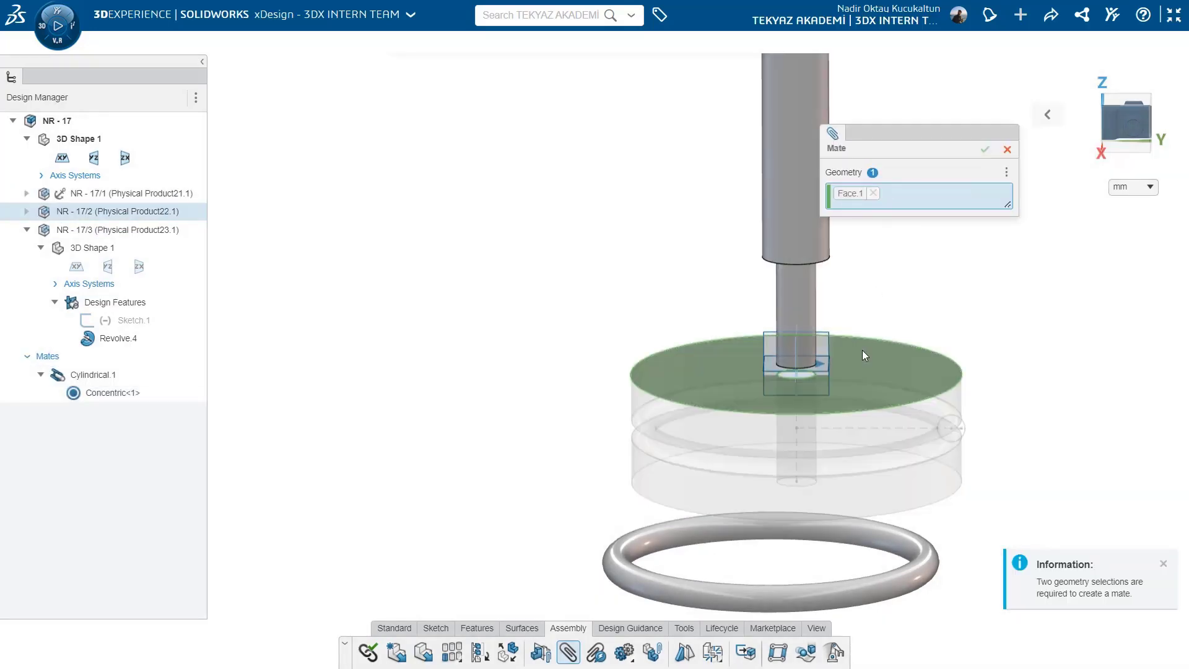
pyautogui.moveTo(861, 351); pyautogui.dragTo(836, 260, button='middle')
pyautogui.scroll(2, 810, 206)
pyautogui.click(811, 204)
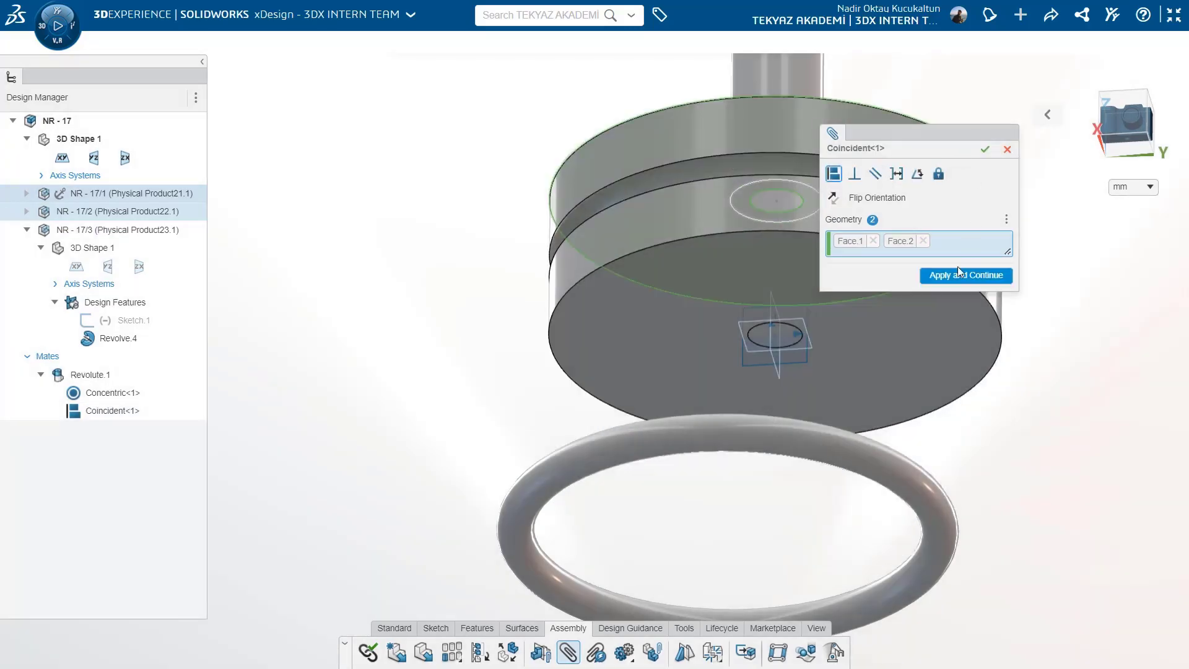
pyautogui.click(960, 273)
pyautogui.click(881, 459)
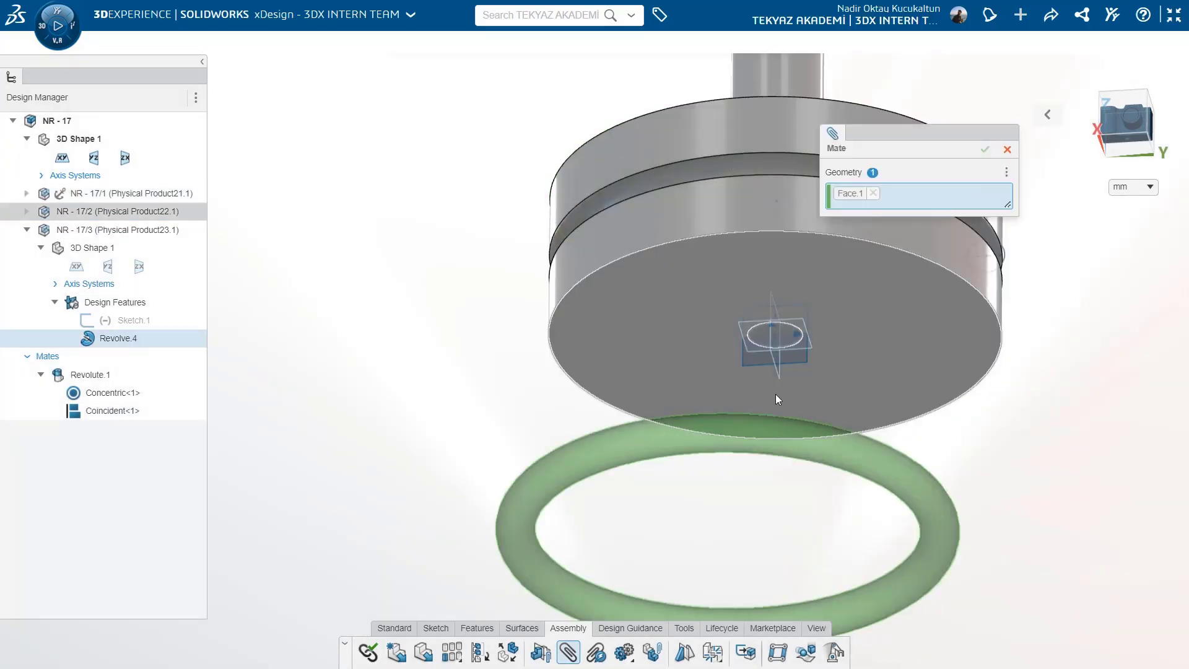
pyautogui.click(776, 394)
pyautogui.click(1007, 150)
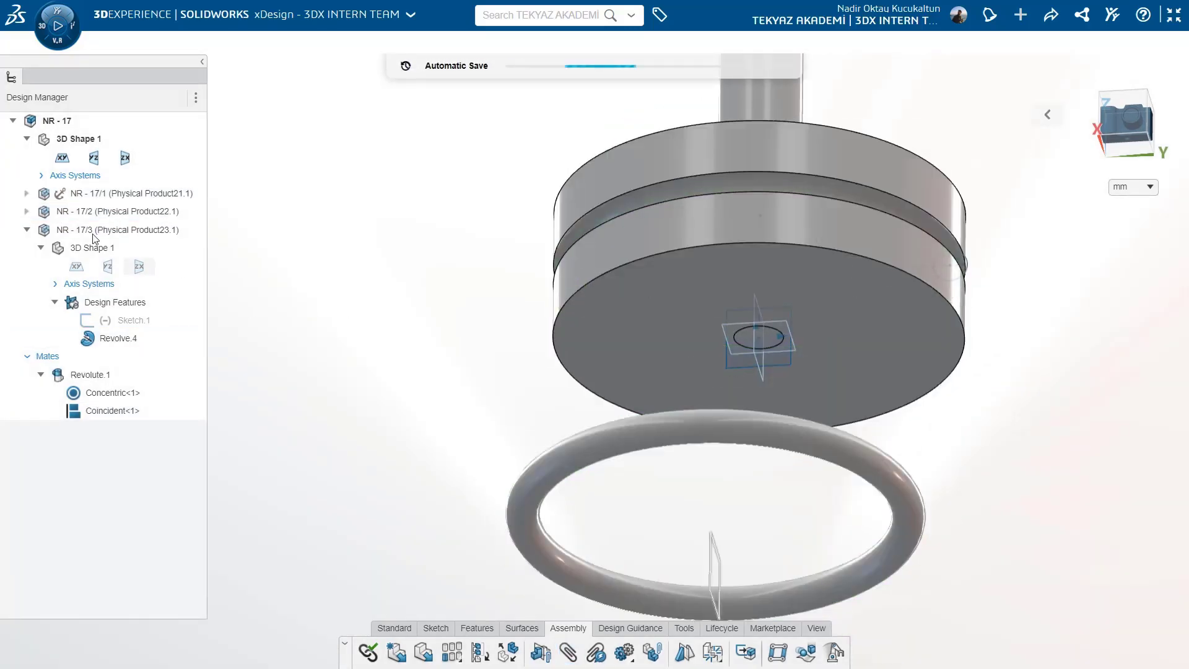
# - Expand the NR - 17/2 and NR - 17/3 components in the design tree so that both sets of origin planes are listed
pyautogui.click(26, 230)
pyautogui.click(24, 225)
pyautogui.click(27, 231)
pyautogui.click(27, 211)
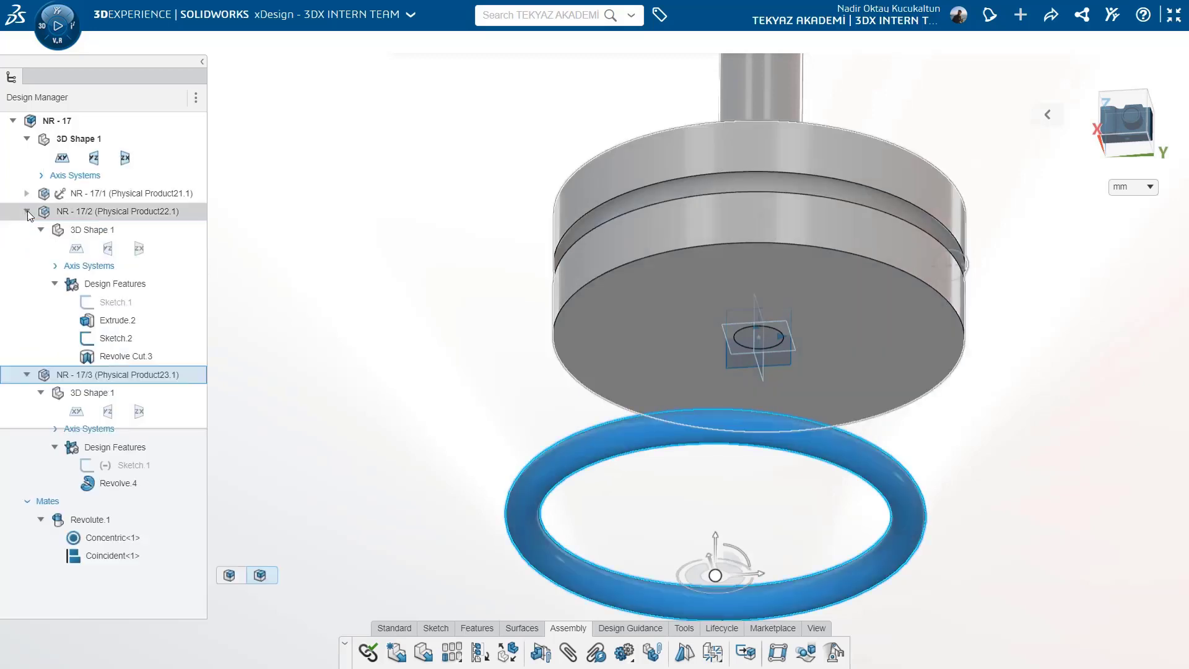
pyautogui.click(109, 247)
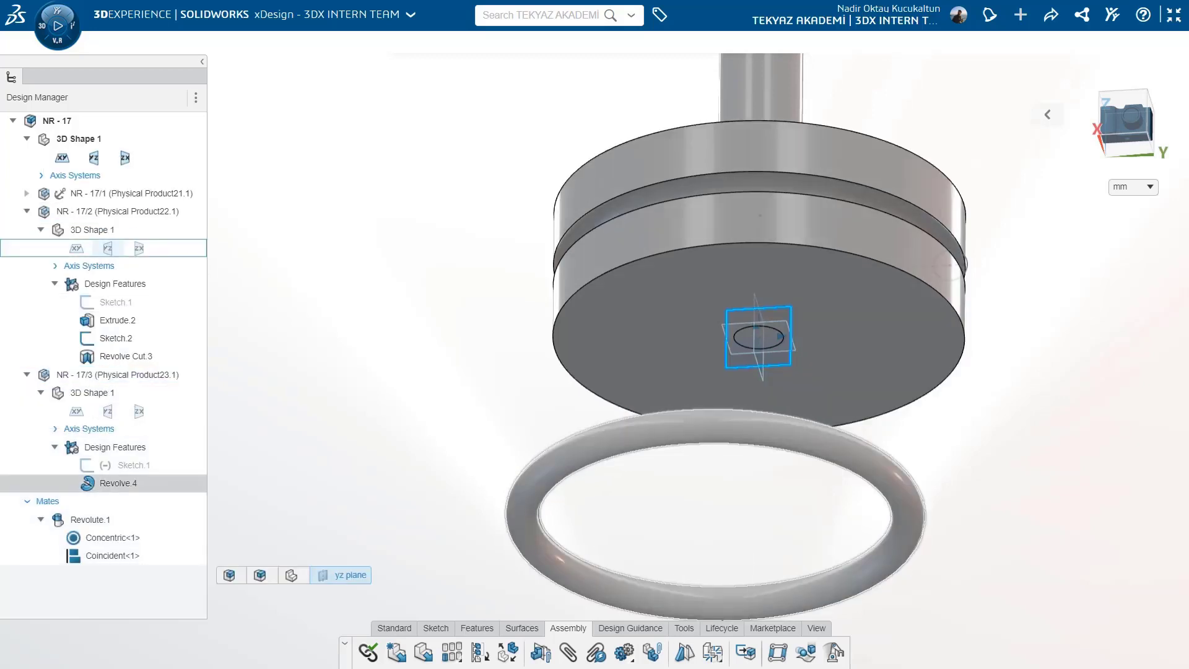
pyautogui.click(568, 652)
pyautogui.click(108, 411)
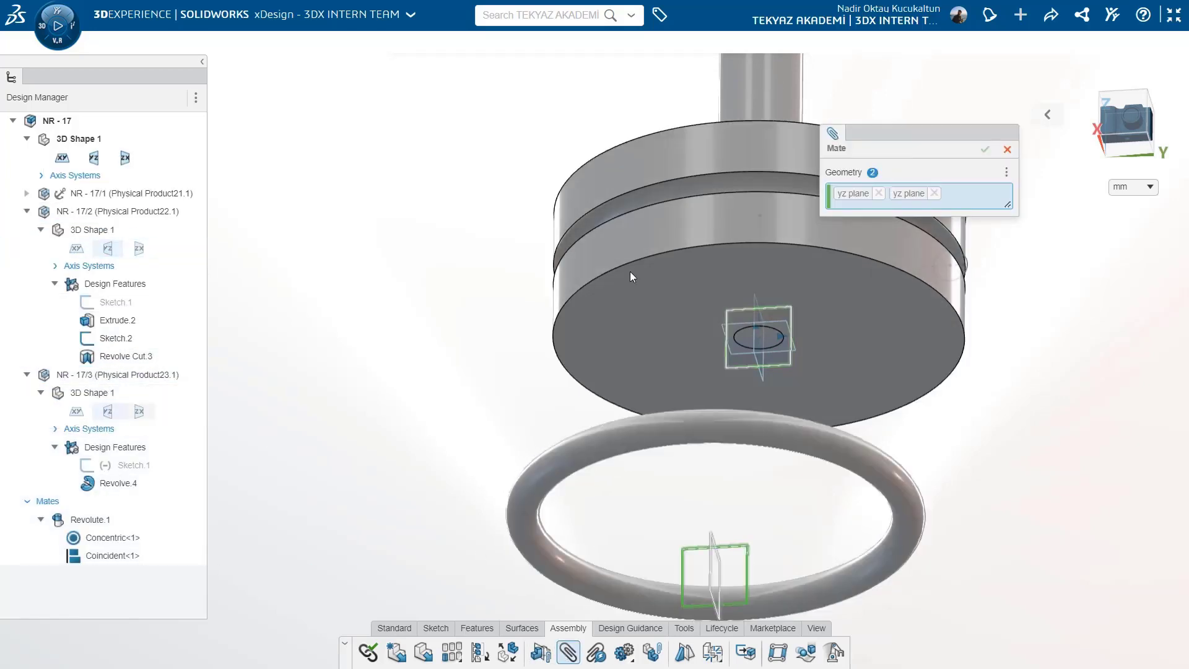
pyautogui.click(984, 149)
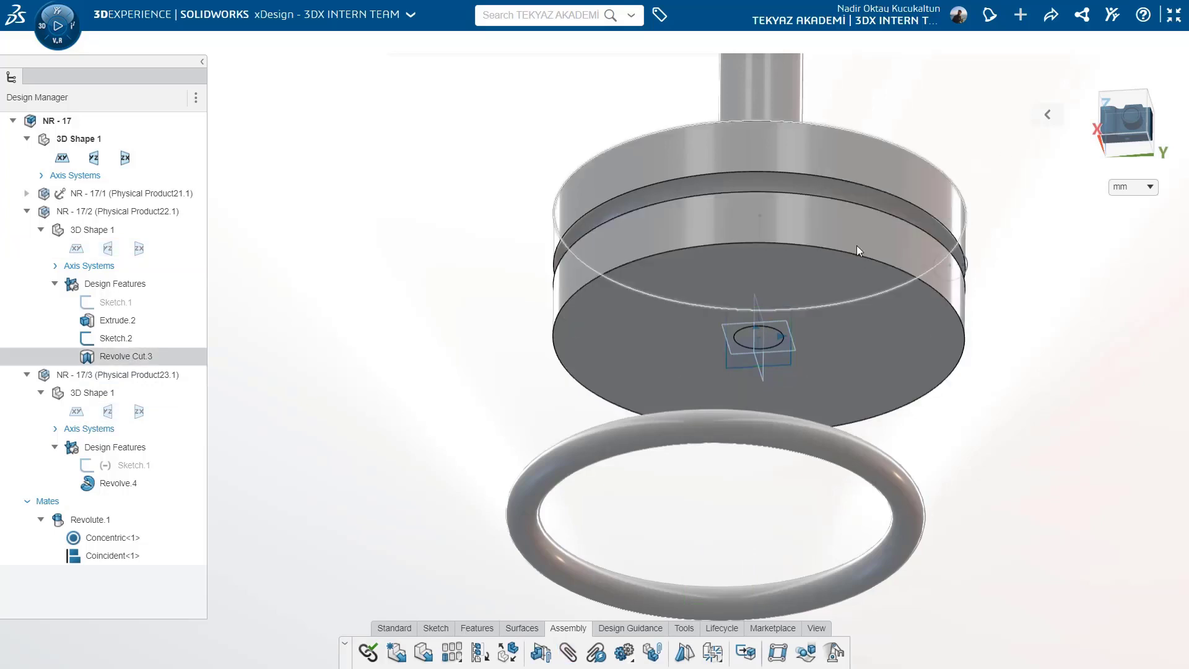
# - Add a coincident mate between the yz planes of the disc NR - 17/2 and the ring NR - 17/3
pyautogui.click(789, 363)
pyautogui.keyDown('ctrl'); pyautogui.click(99, 409); pyautogui.keyUp('ctrl')
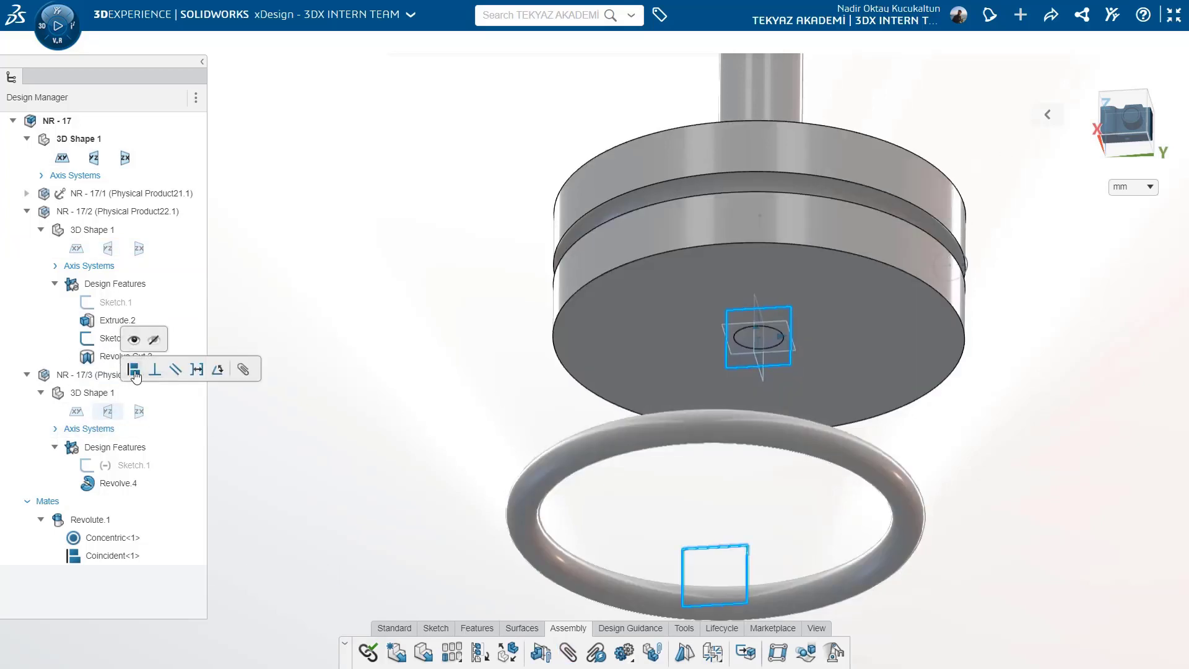
pyautogui.click(134, 371)
# - Add a coincident mate between the zx planes of the ring NR - 17/3 and the disc NR - 17/2
pyautogui.click(76, 411)
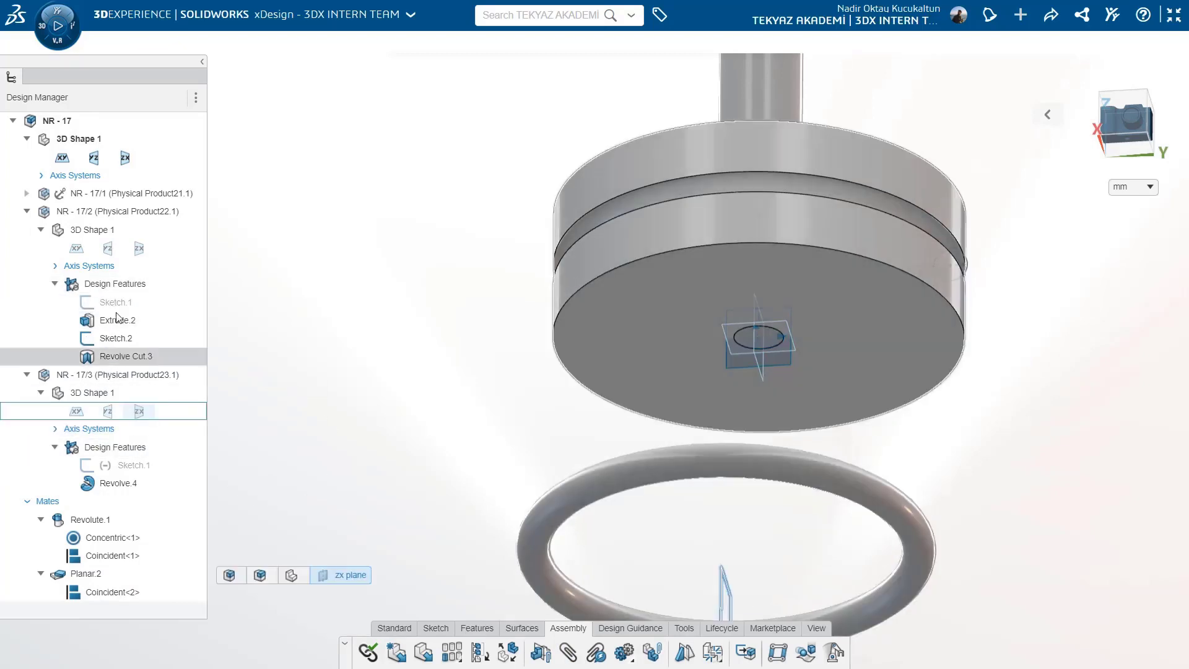
pyautogui.click(142, 254)
pyautogui.click(184, 220)
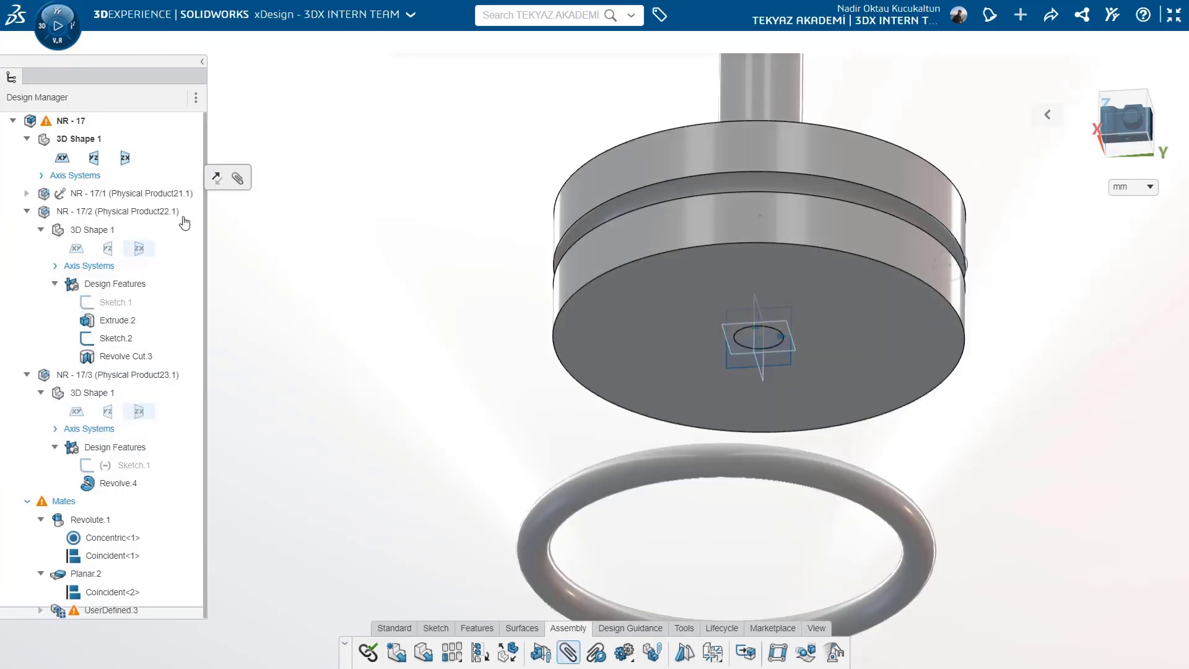
pyautogui.click(304, 336)
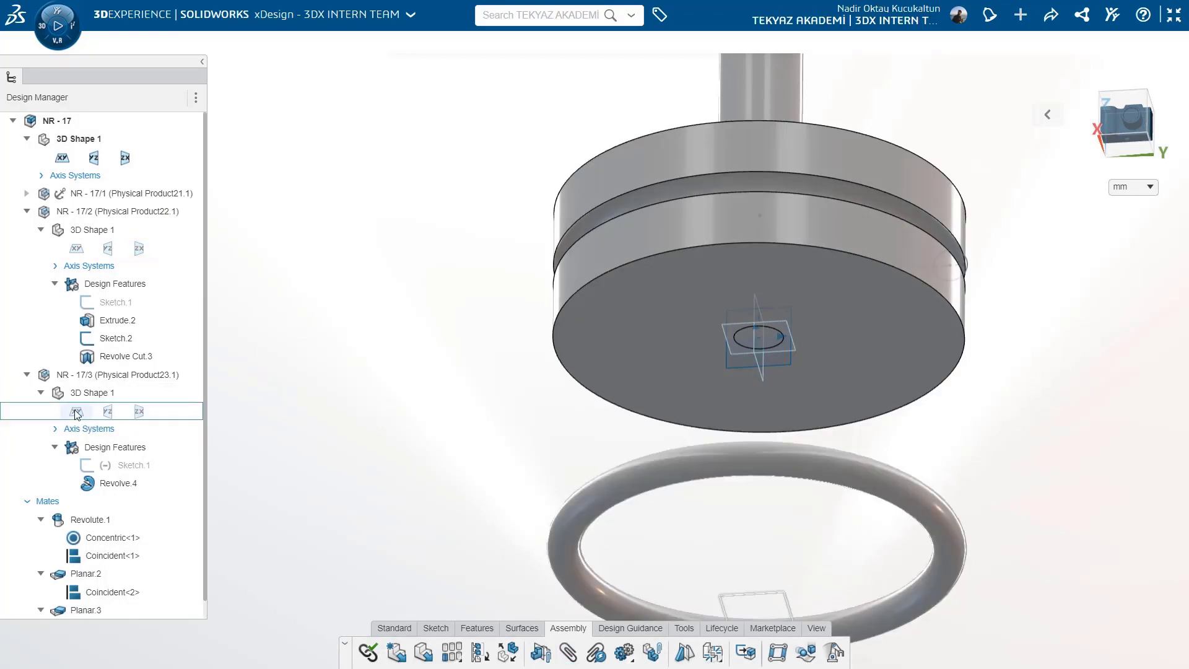
# - Add a coincident mate between the xy planes of the ring NR - 17/3 and the disc NR - 17/2
pyautogui.click(74, 411)
pyautogui.keyDown('ctrl'); pyautogui.click(81, 249); pyautogui.keyUp('ctrl')
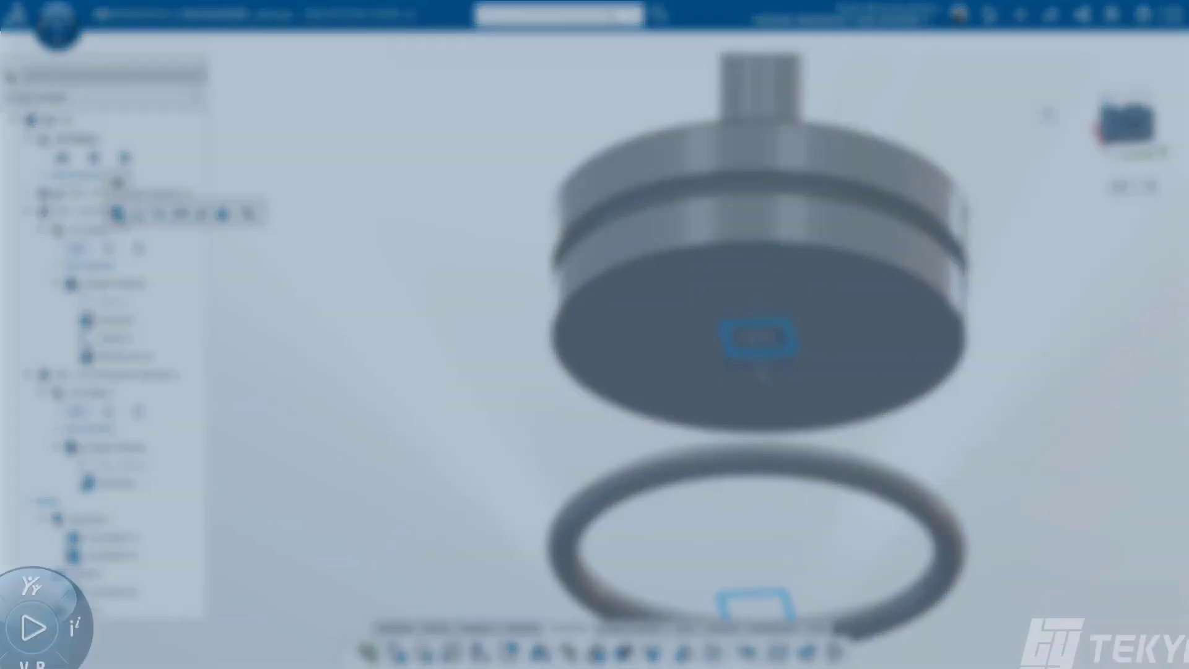